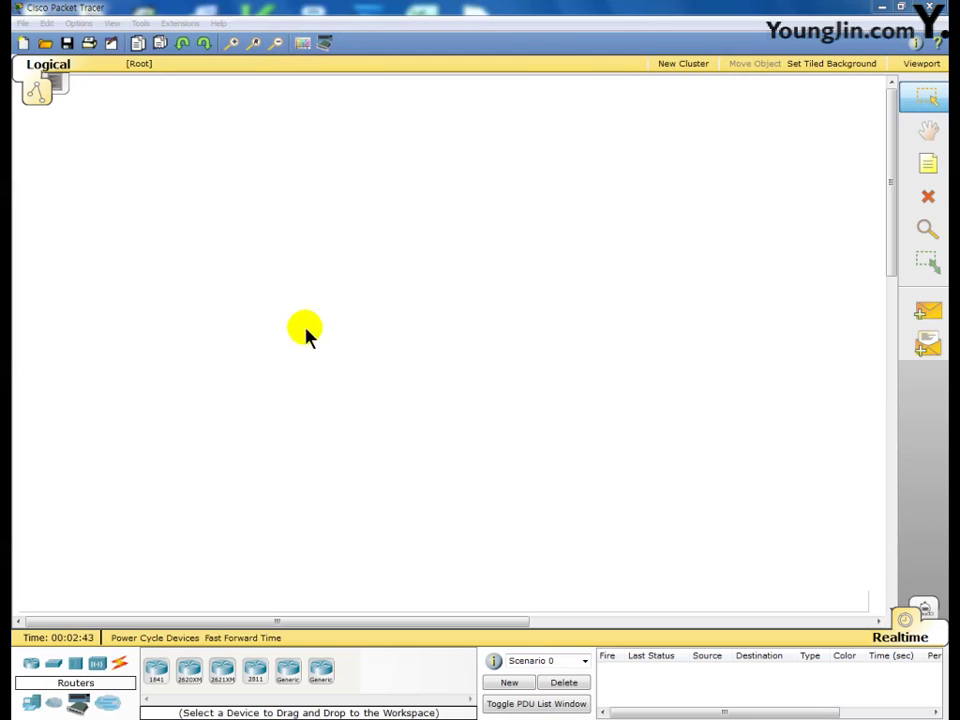
left_click(264, 277)
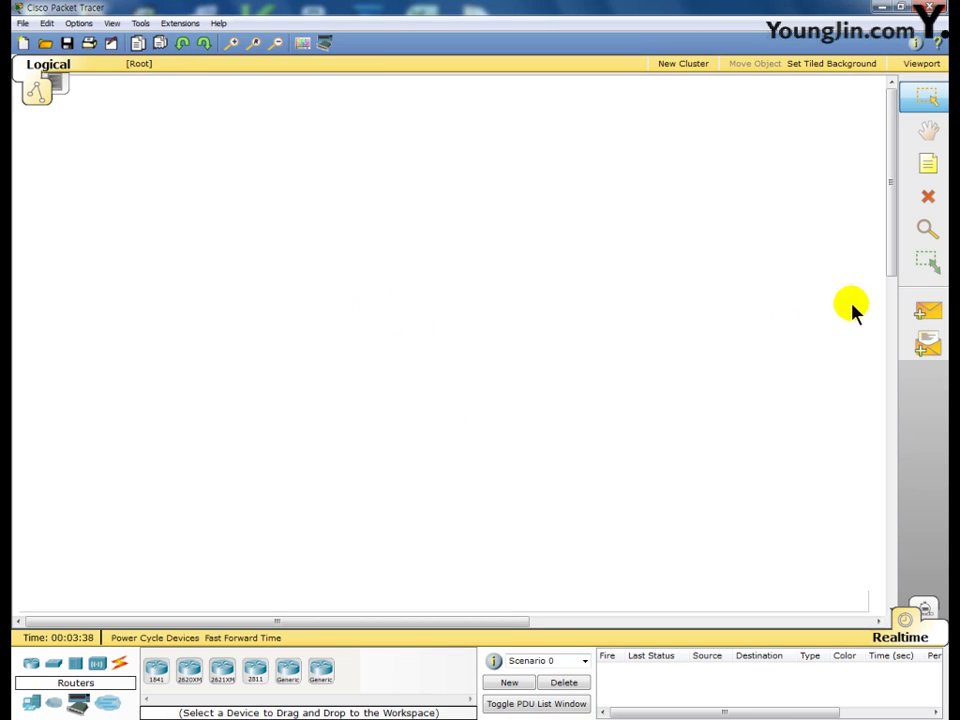
left_click(930, 102)
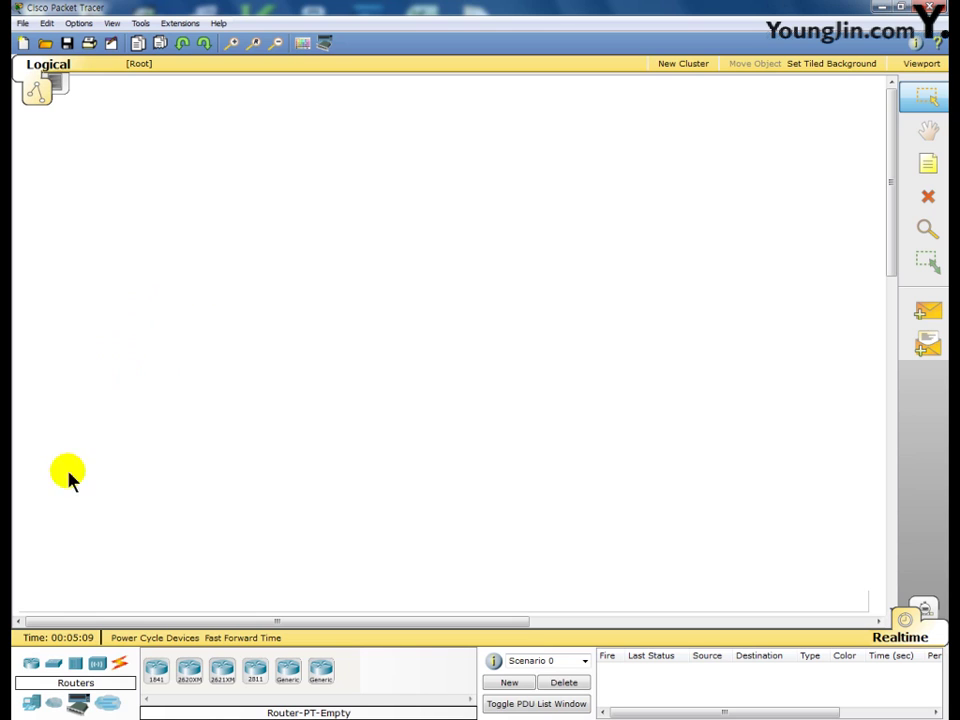
Step: Place a 2811 router in the upper part of the empty logical workspace
left_click(32, 666)
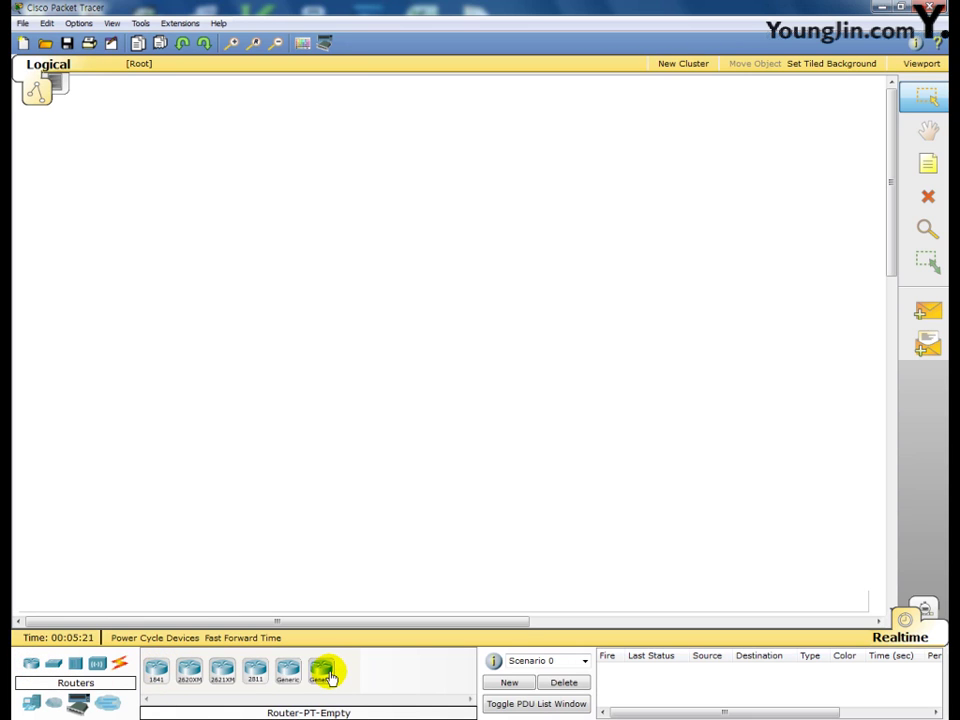
left_click(257, 677)
left_click(246, 320)
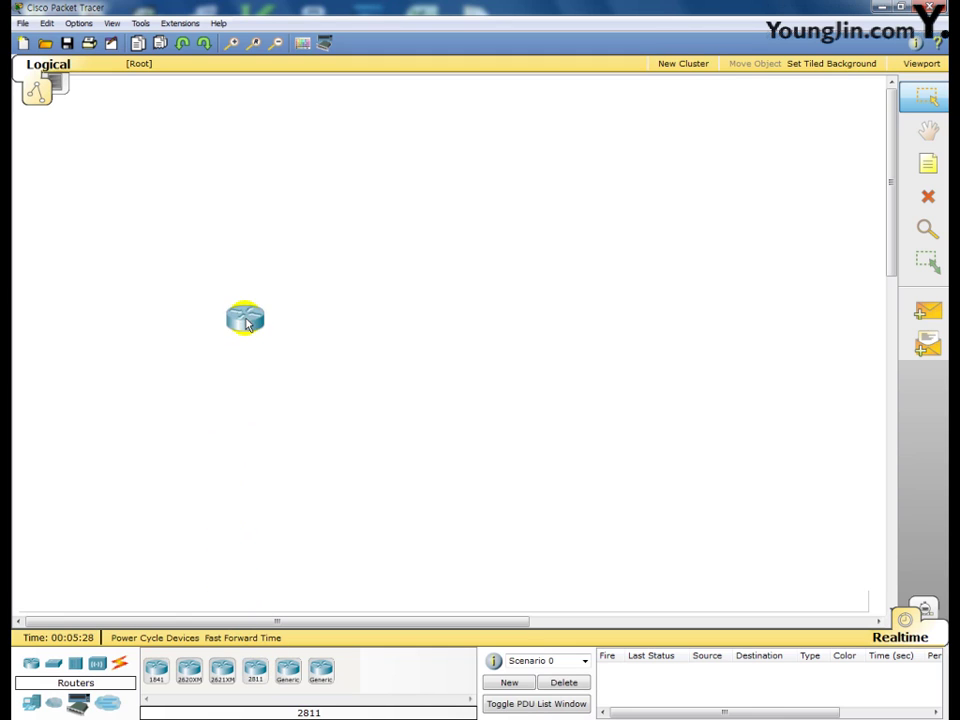
left_click(254, 196)
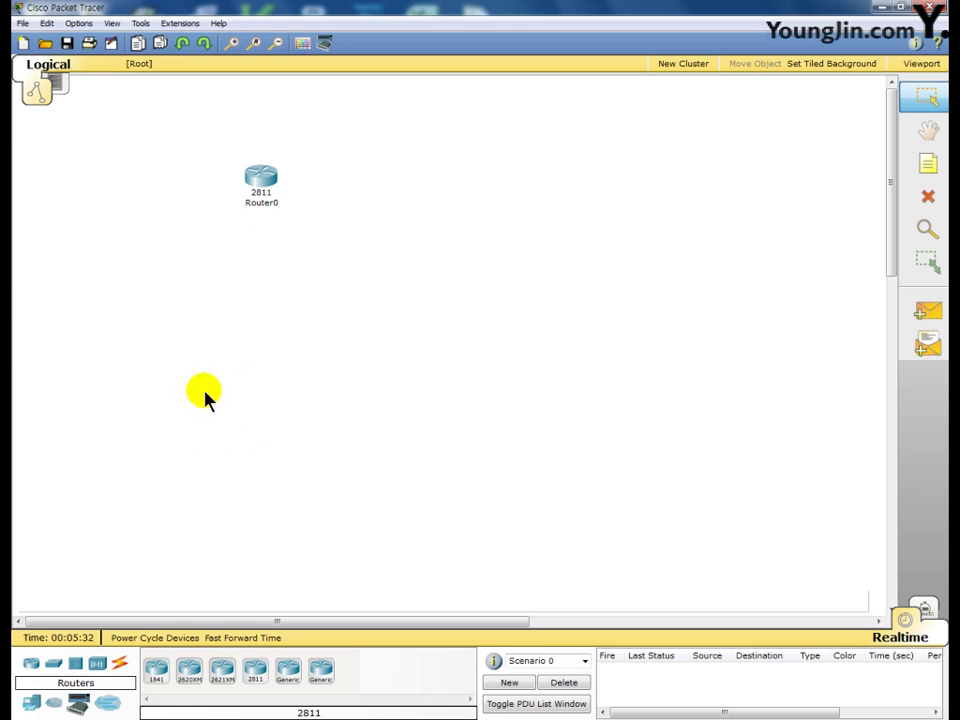
Step: Place a 2960 switch directly below the 2811 router
left_click(53, 668)
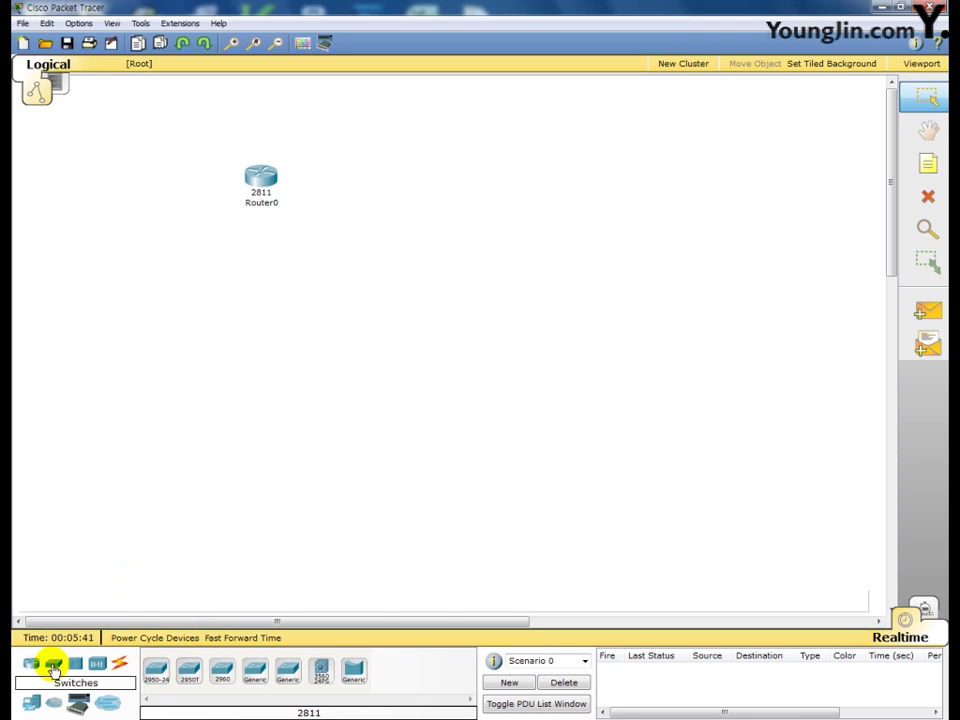
left_click(222, 673)
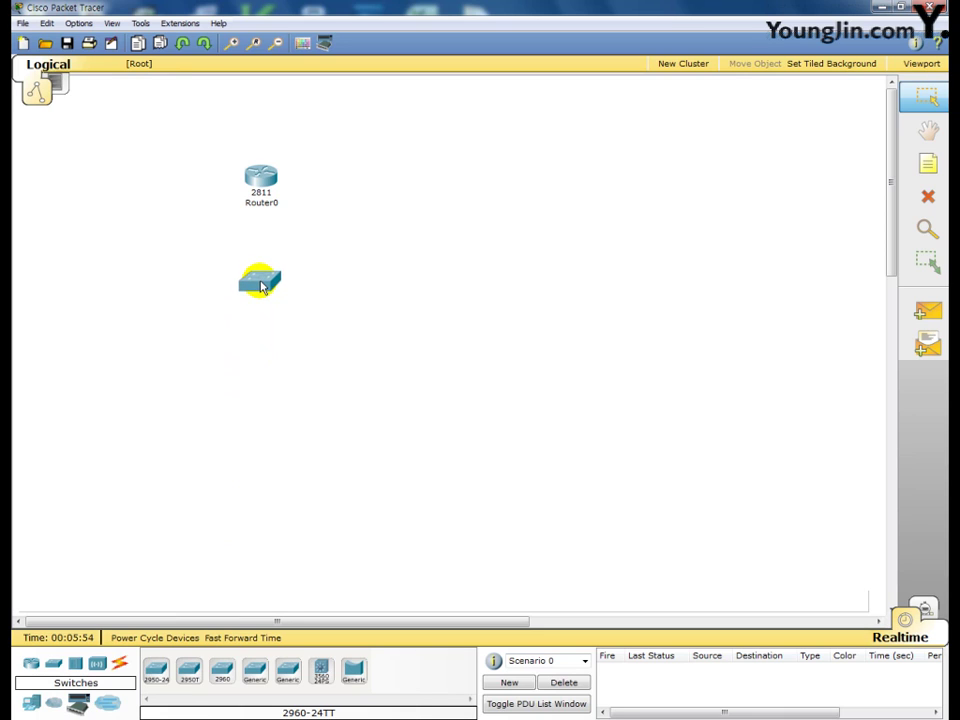
left_click(261, 290)
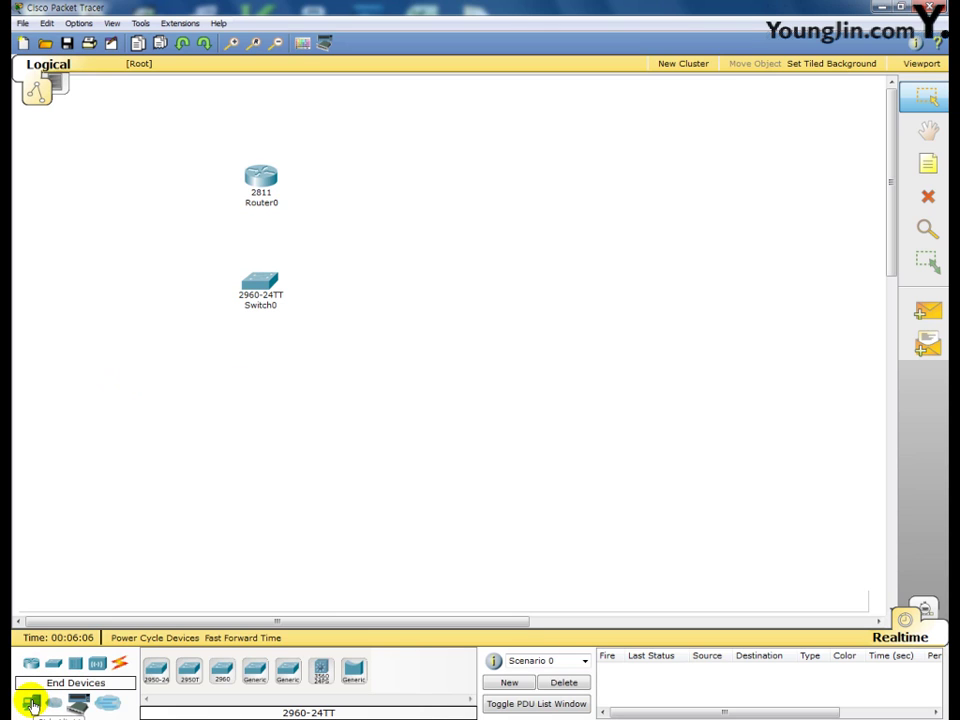
Step: Place two generic PCs side by side below the switch, one to its lower left and one directly beneath it
left_click(33, 705)
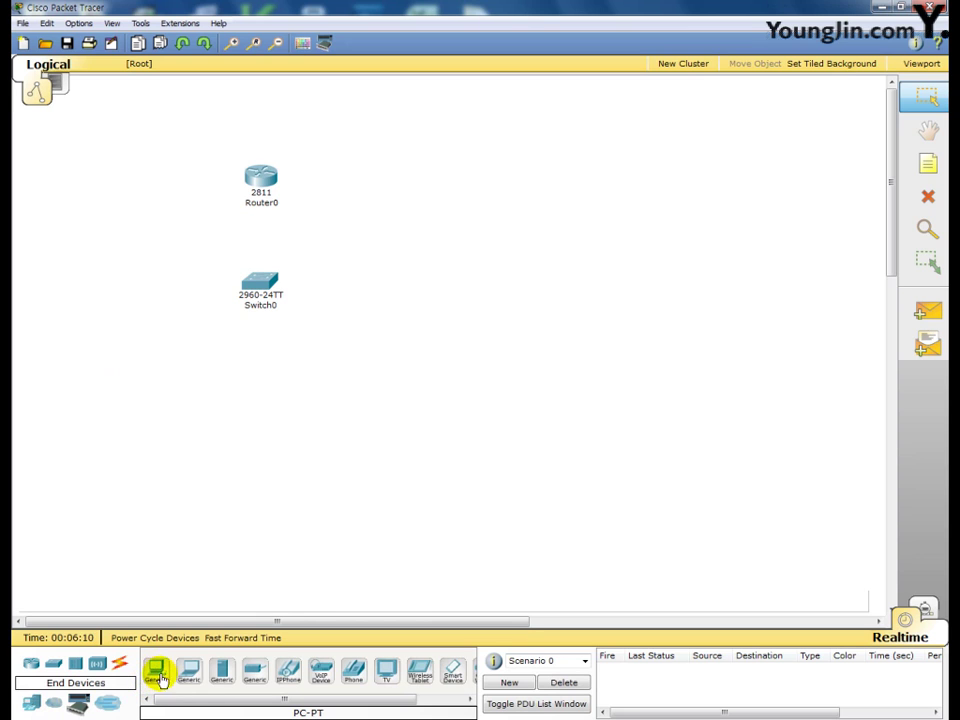
left_click(419, 678)
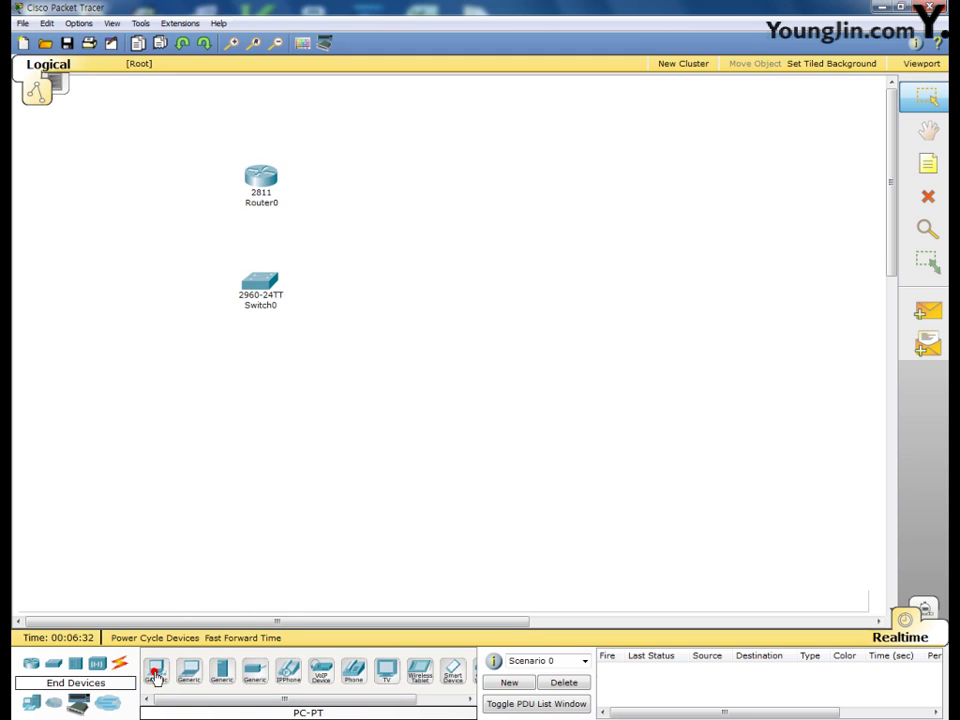
left_click_drag(155, 677, 166, 384)
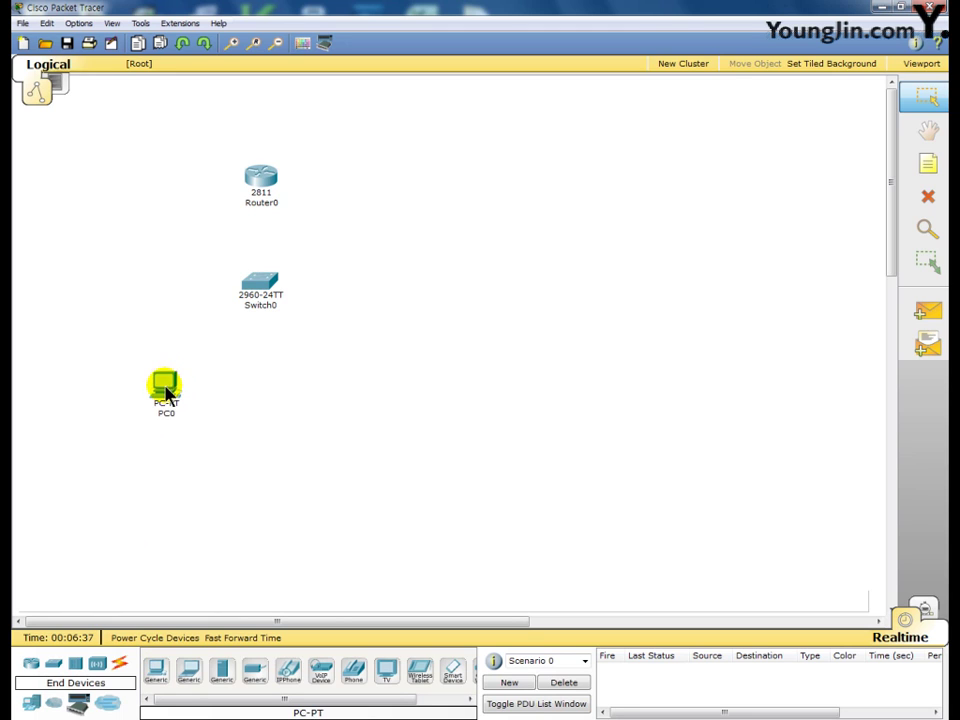
left_click(155, 677)
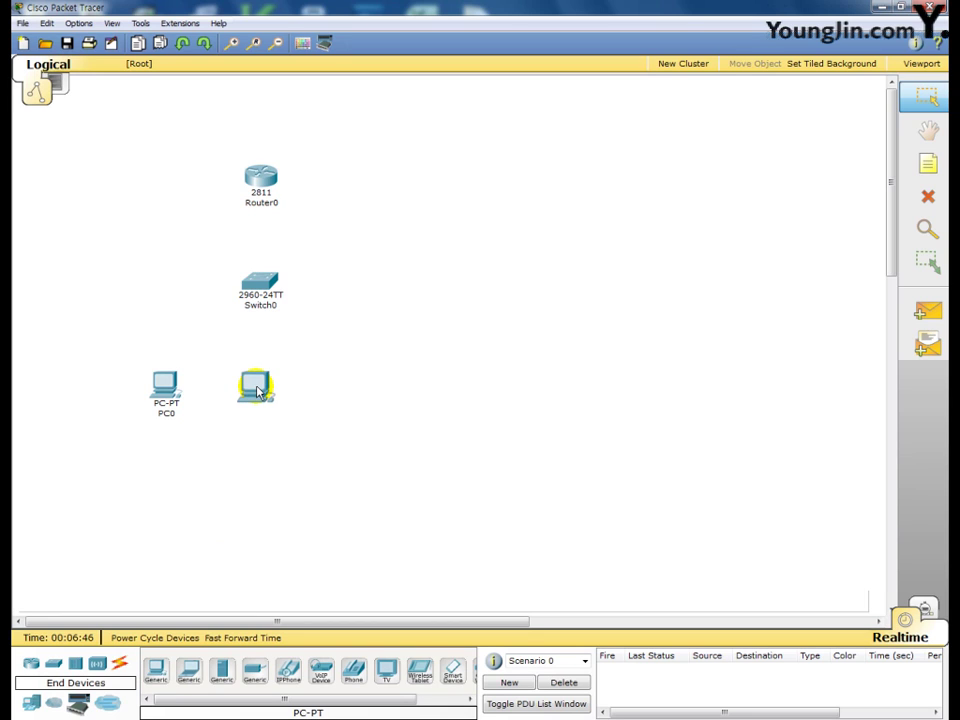
left_click(255, 389)
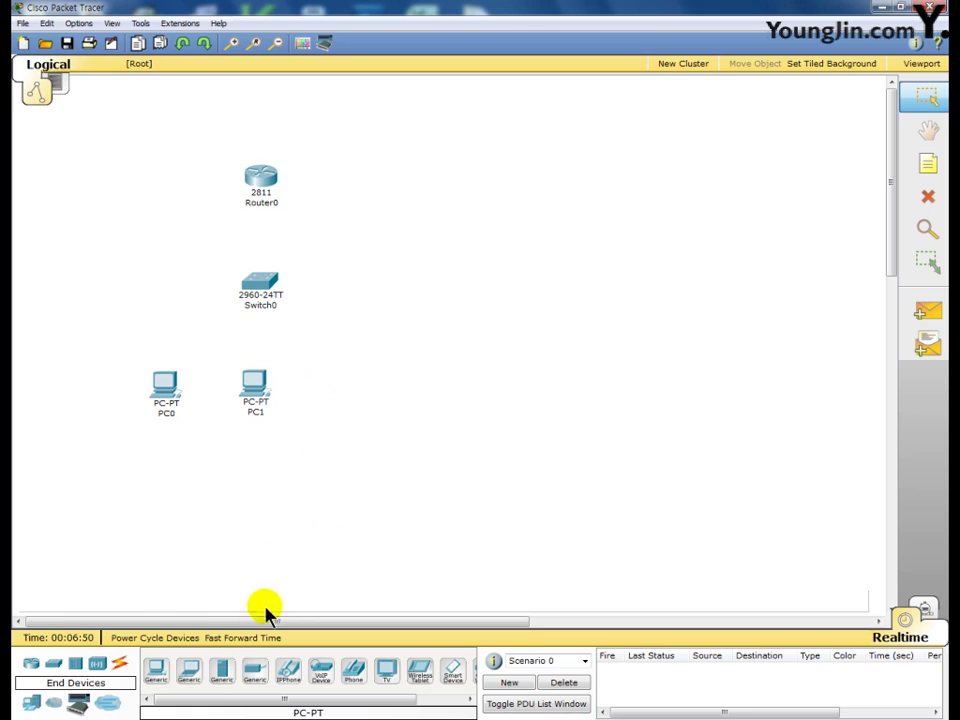
Step: Place a generic server to the right of the two PCs, in the same row
left_click(222, 677)
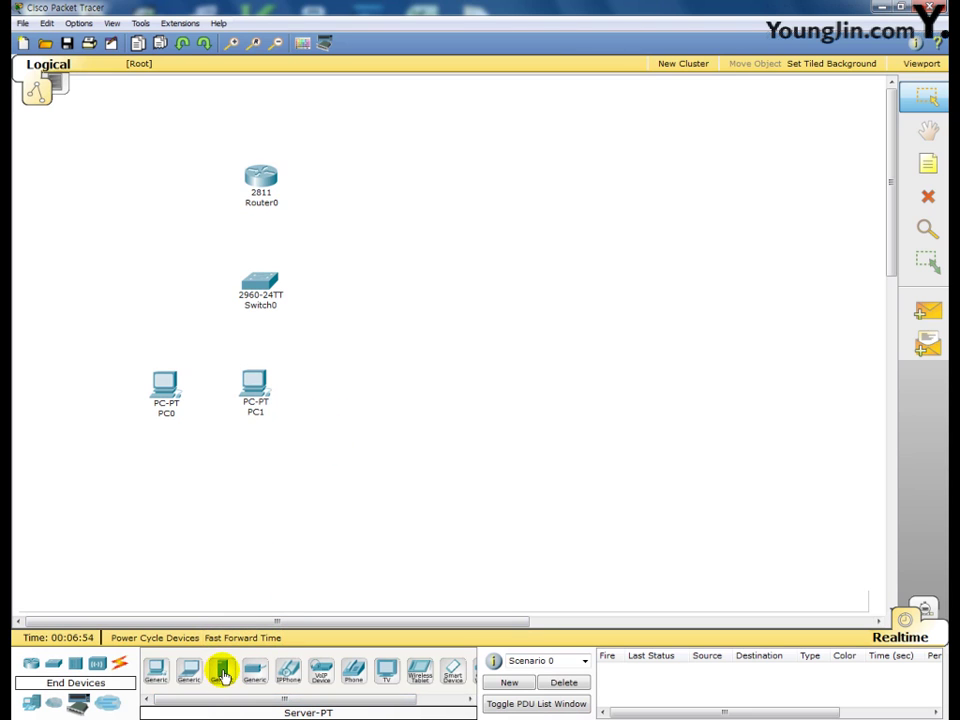
left_click_drag(222, 677, 350, 393)
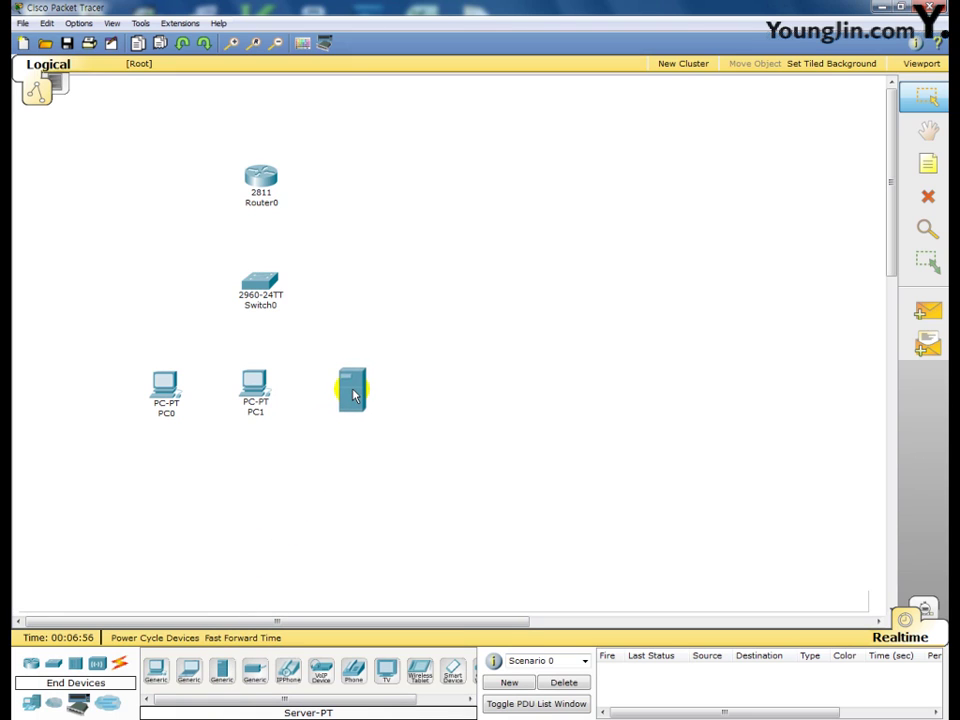
left_click(352, 393)
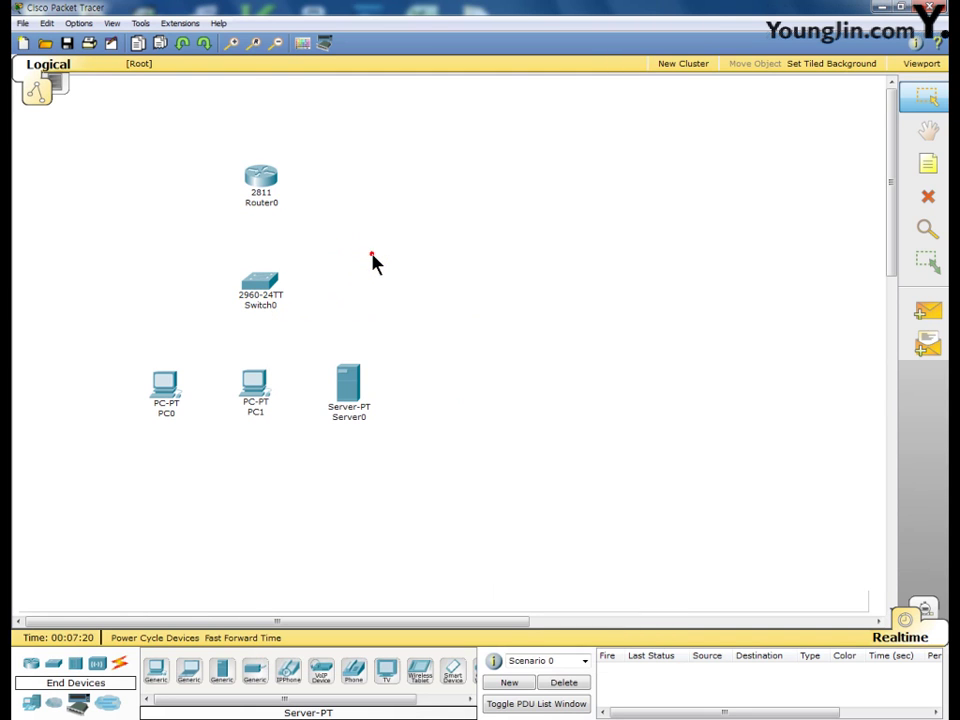
left_click(351, 293)
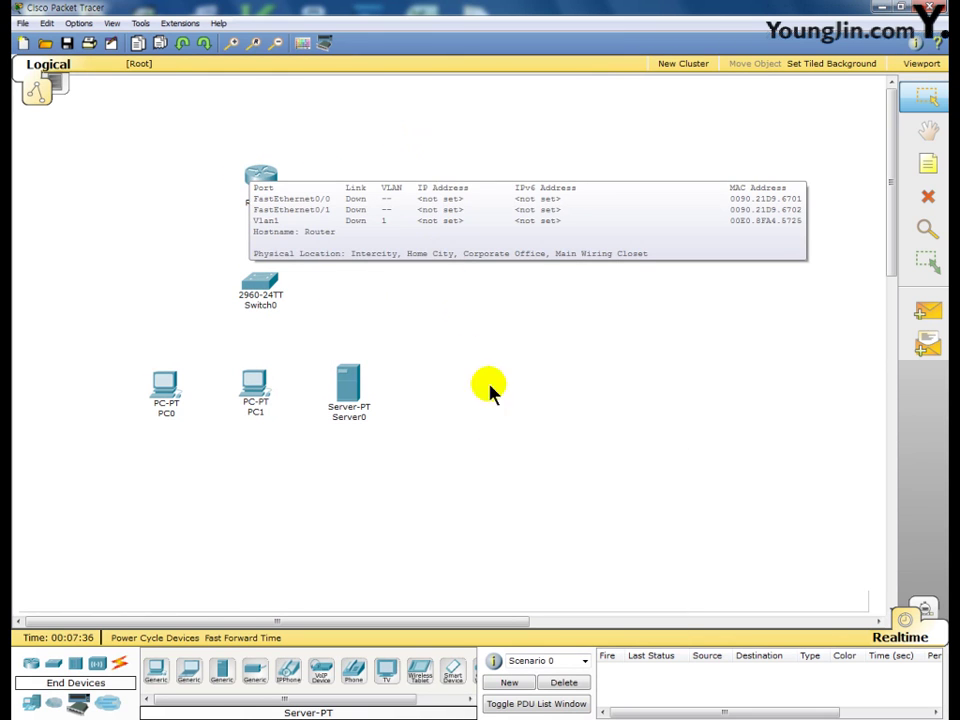
Step: Connect the switch's FastEthernet0/1 port to PC0's FastEthernet port with a copper straight-through cable
left_click(119, 666)
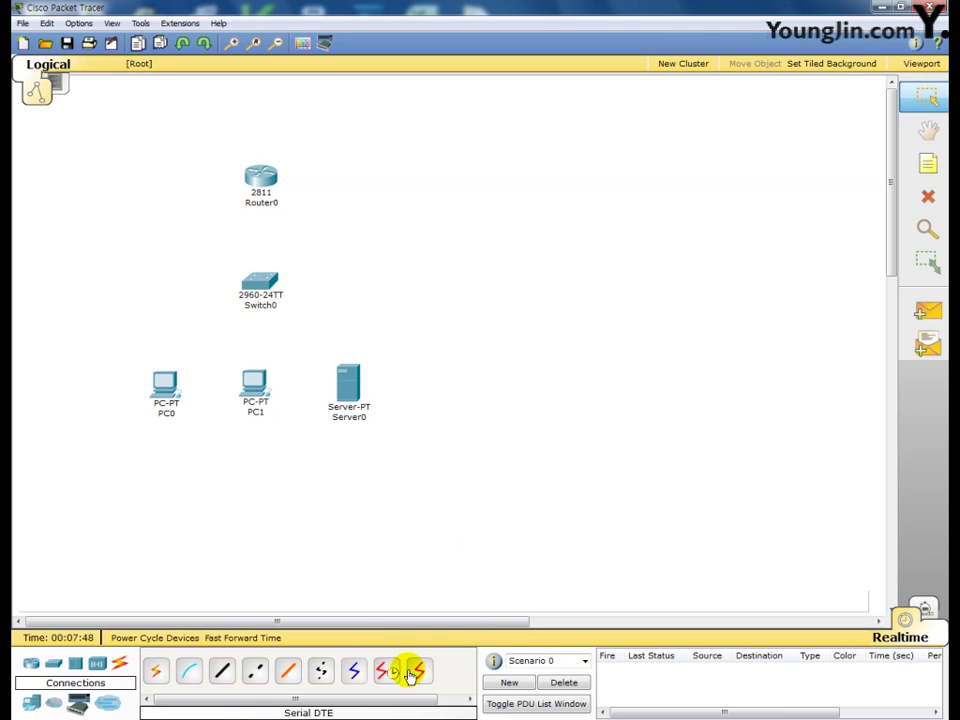
left_click(224, 672)
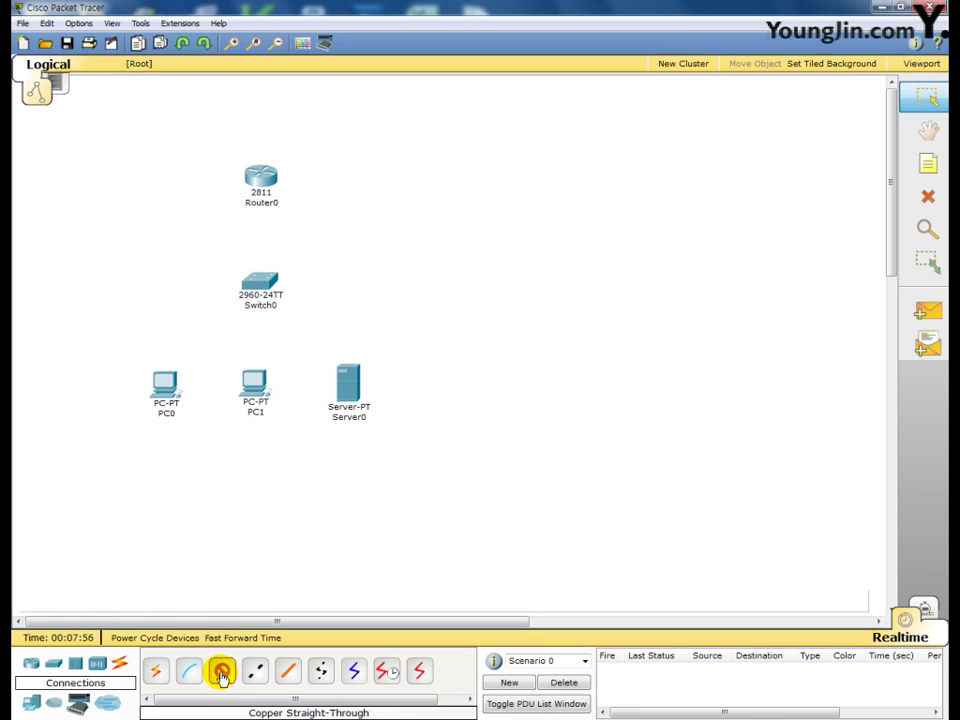
left_click(257, 283)
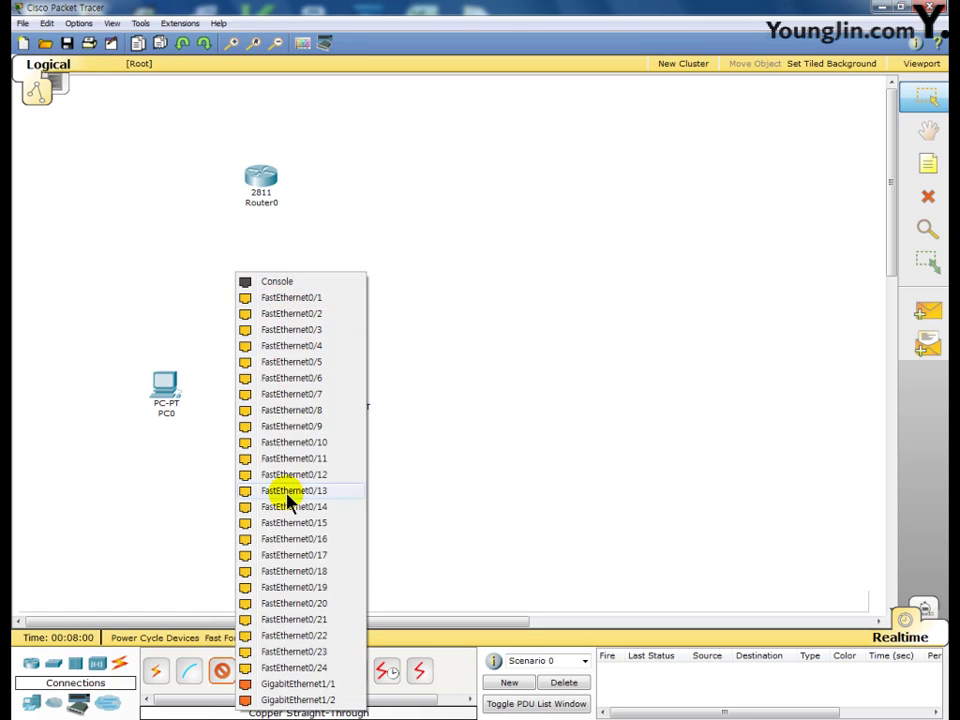
left_click(290, 299)
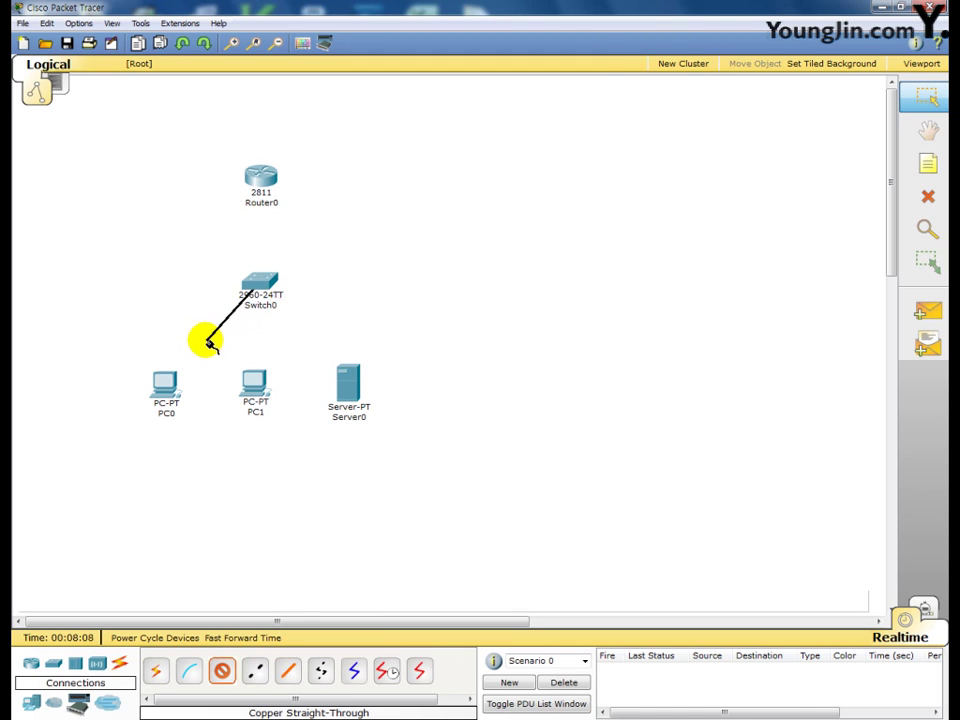
mouse_move(165, 386)
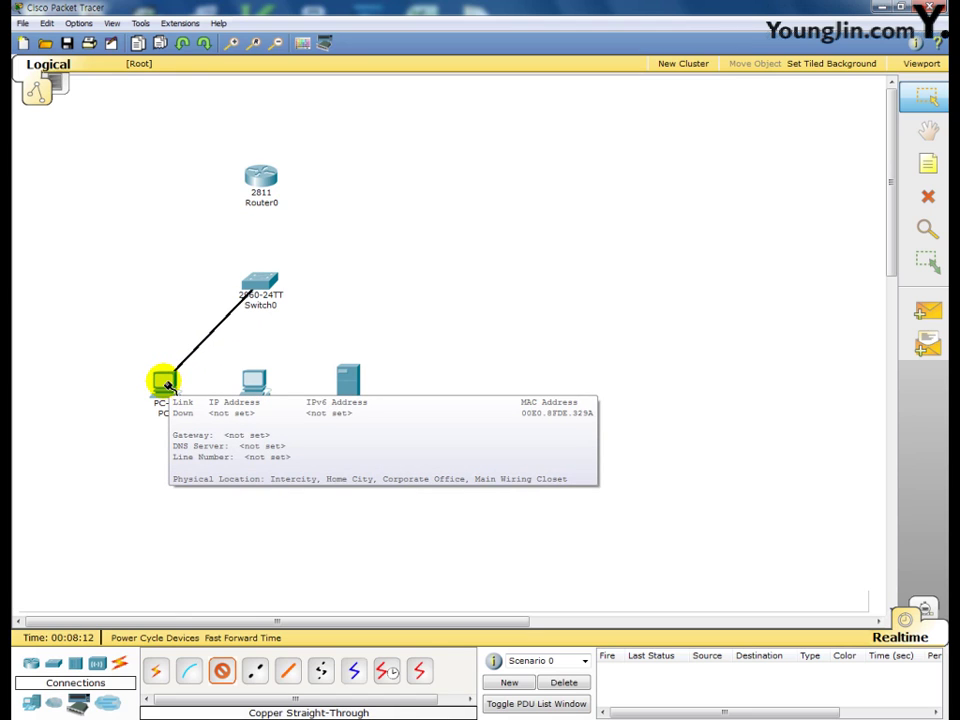
left_click(165, 386)
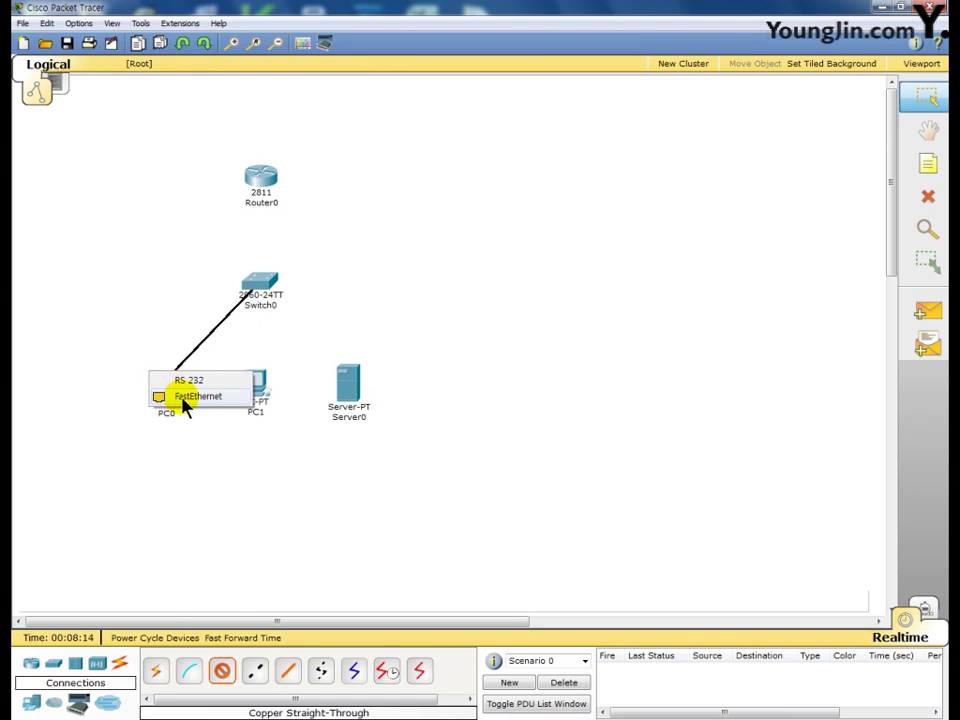
left_click(195, 397)
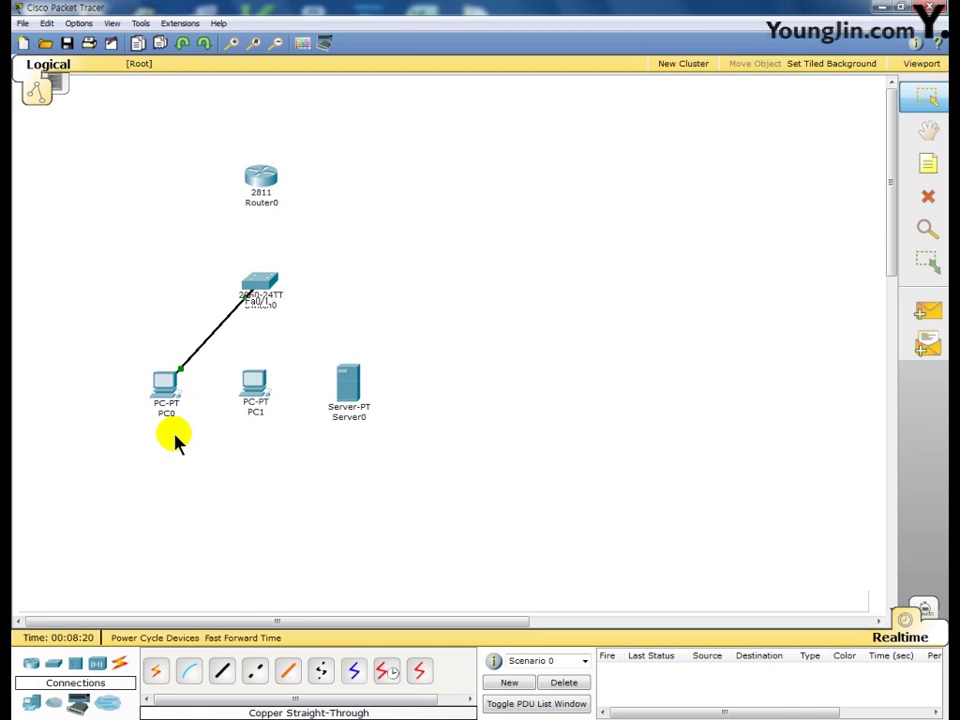
Step: Connect the switch's FastEthernet0/2 port to PC1's FastEthernet port with a copper straight-through cable
left_click(222, 671)
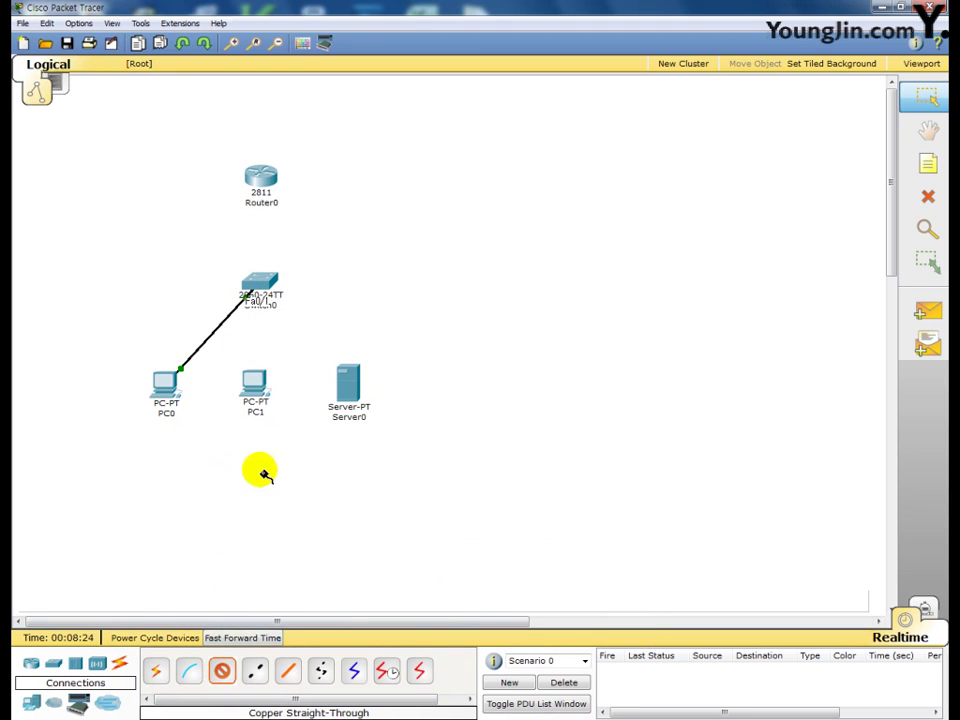
left_click(260, 285)
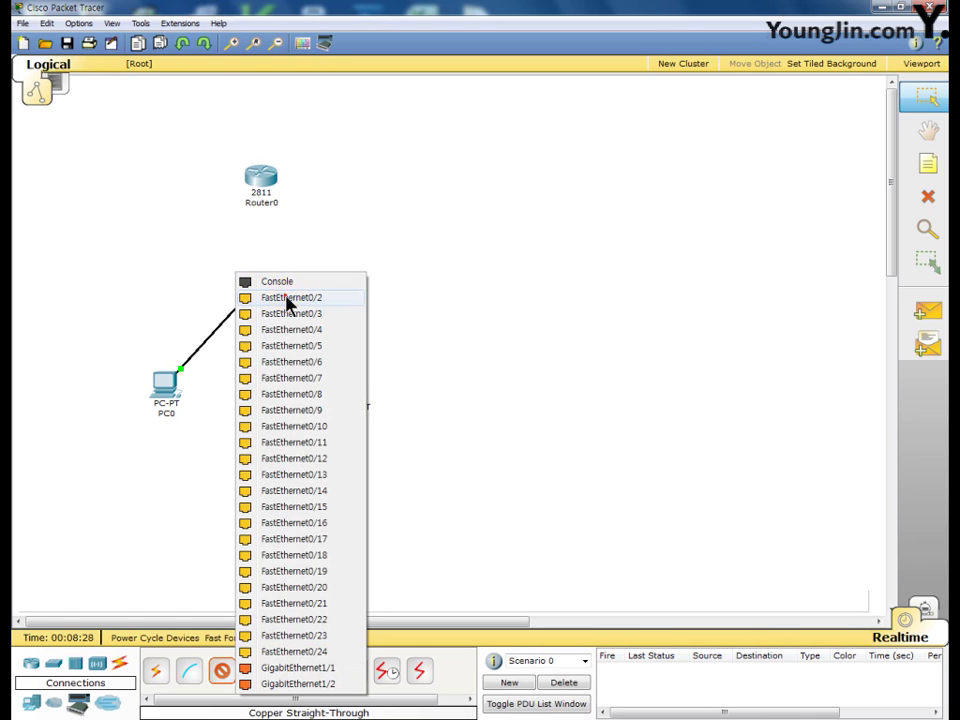
left_click(290, 298)
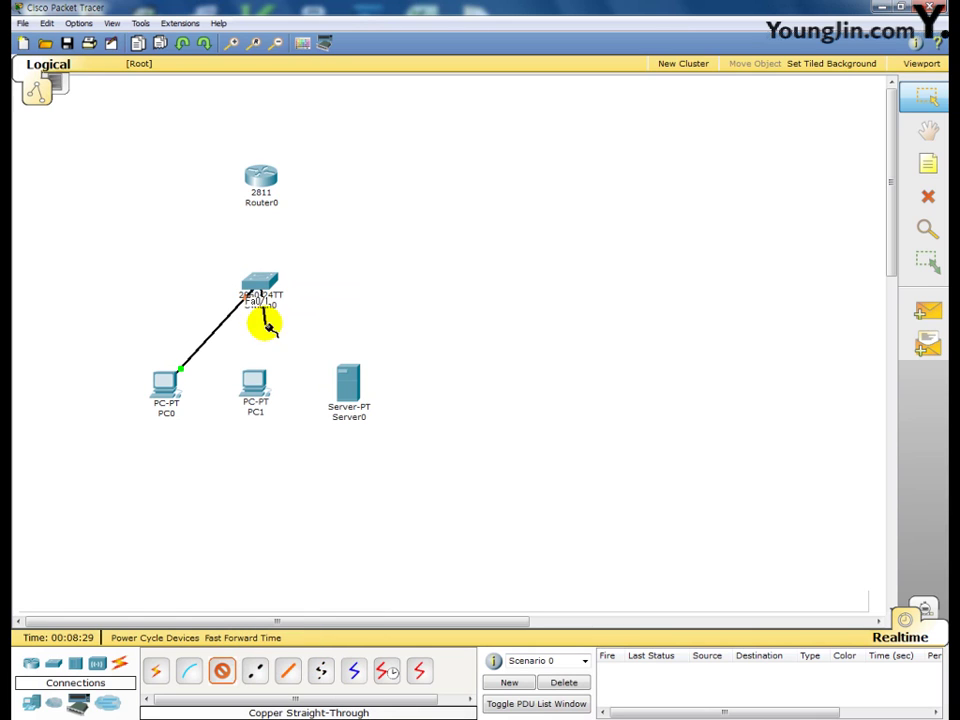
left_click(257, 382)
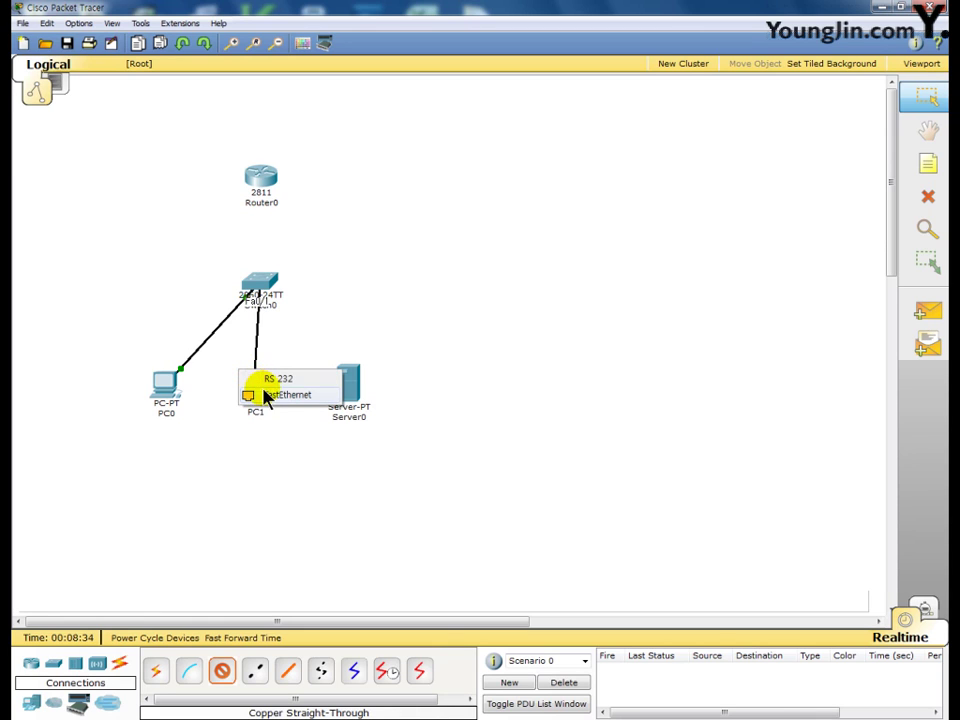
left_click(274, 396)
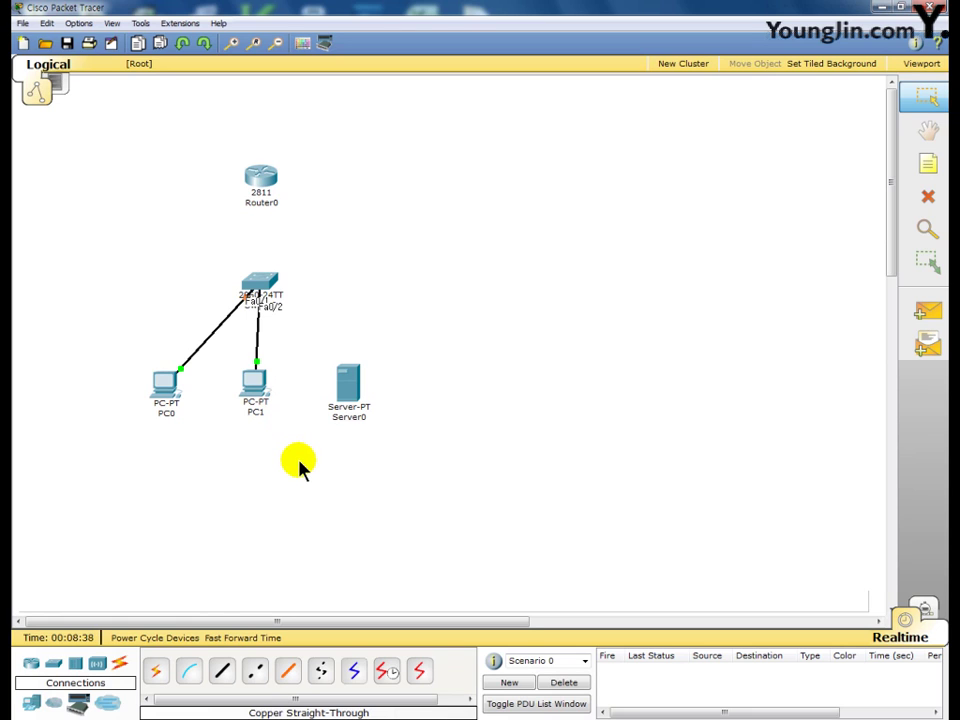
Step: Connect the switch's FastEthernet0/3 port to Server0 with a copper straight-through cable
left_click(225, 675)
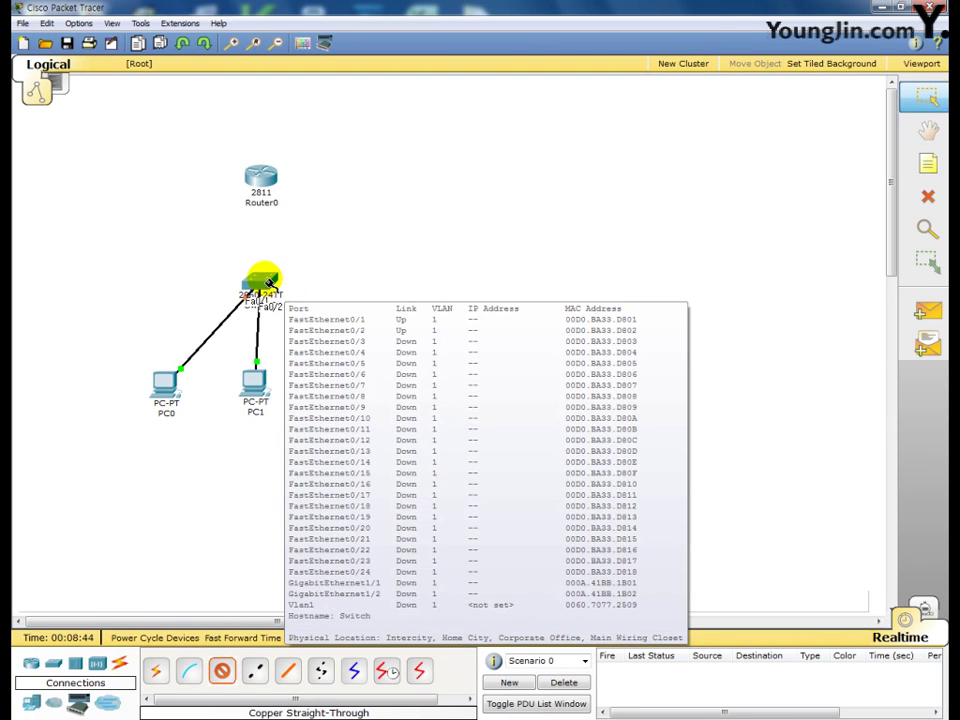
left_click(262, 279)
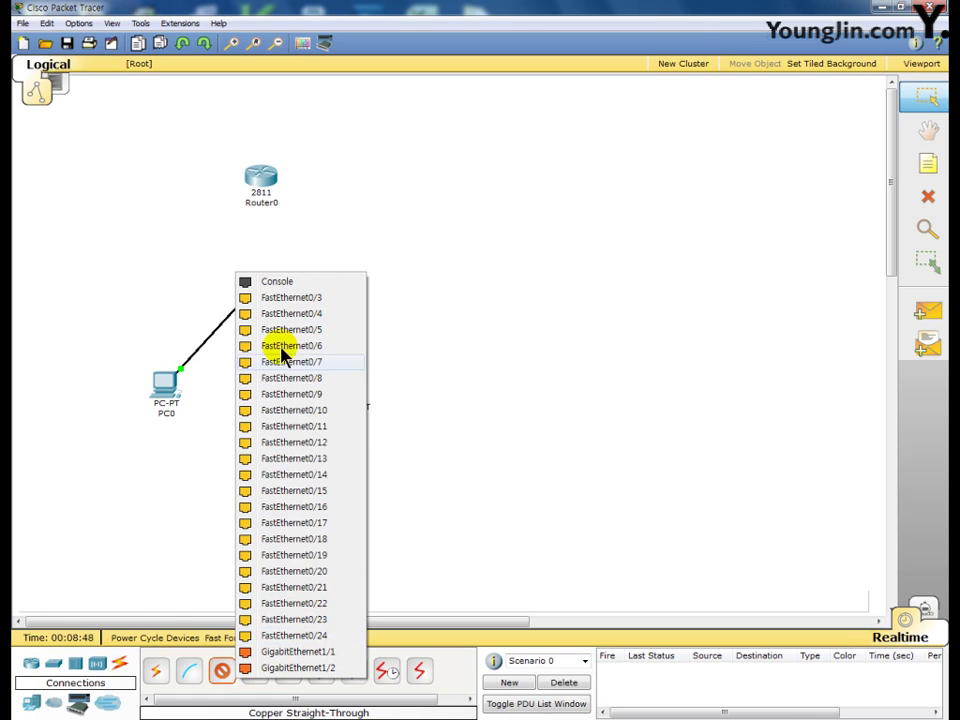
left_click(287, 300)
left_click(290, 300)
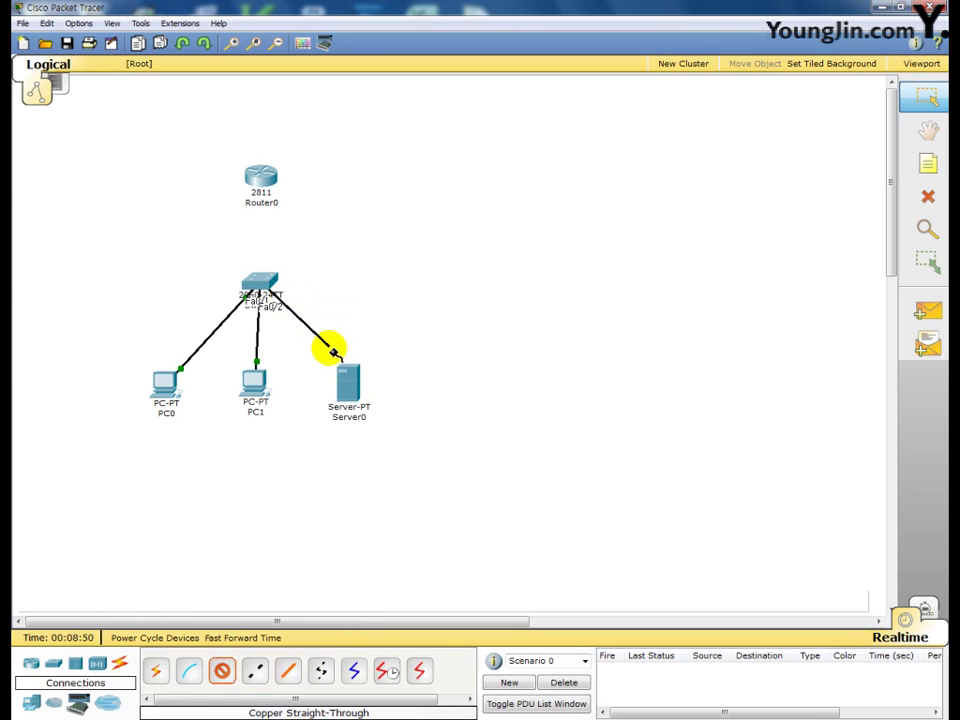
left_click(348, 385)
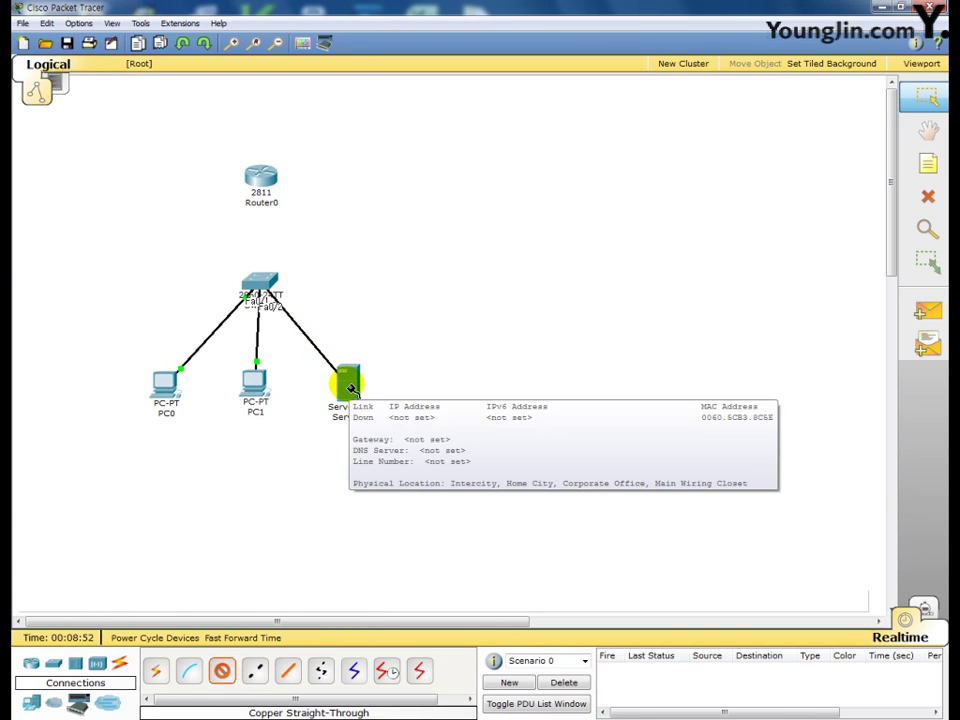
left_click(350, 388)
left_click(355, 375)
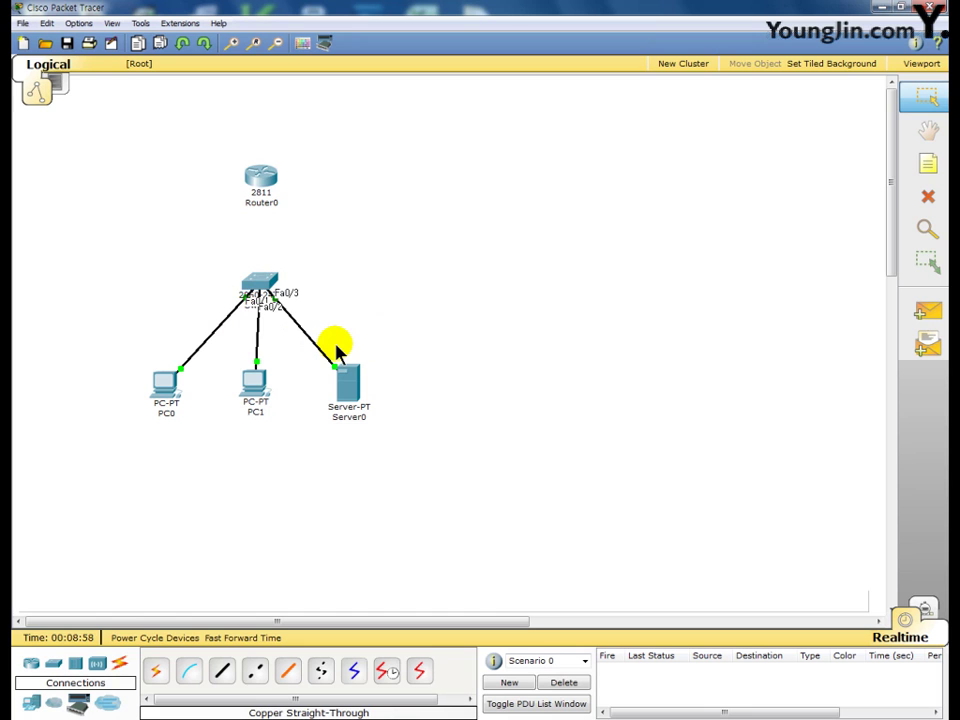
mouse_move(260, 288)
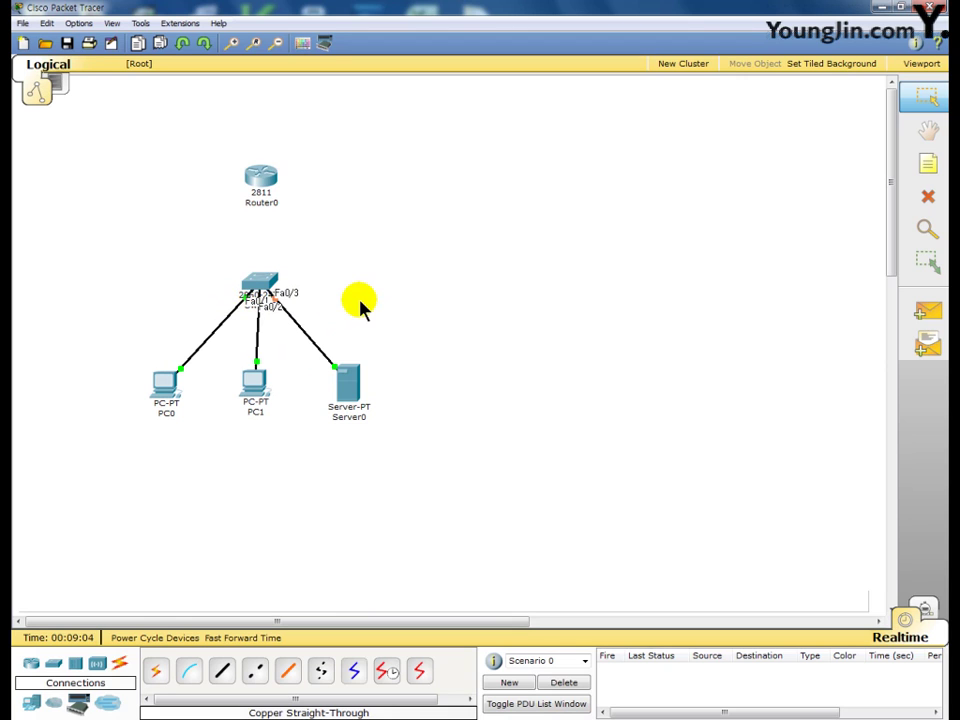
Step: Connect Router0's FastEthernet0/0 port to the switch's FastEthernet0/24 port with a copper straight-through cable
mouse_move(270, 182)
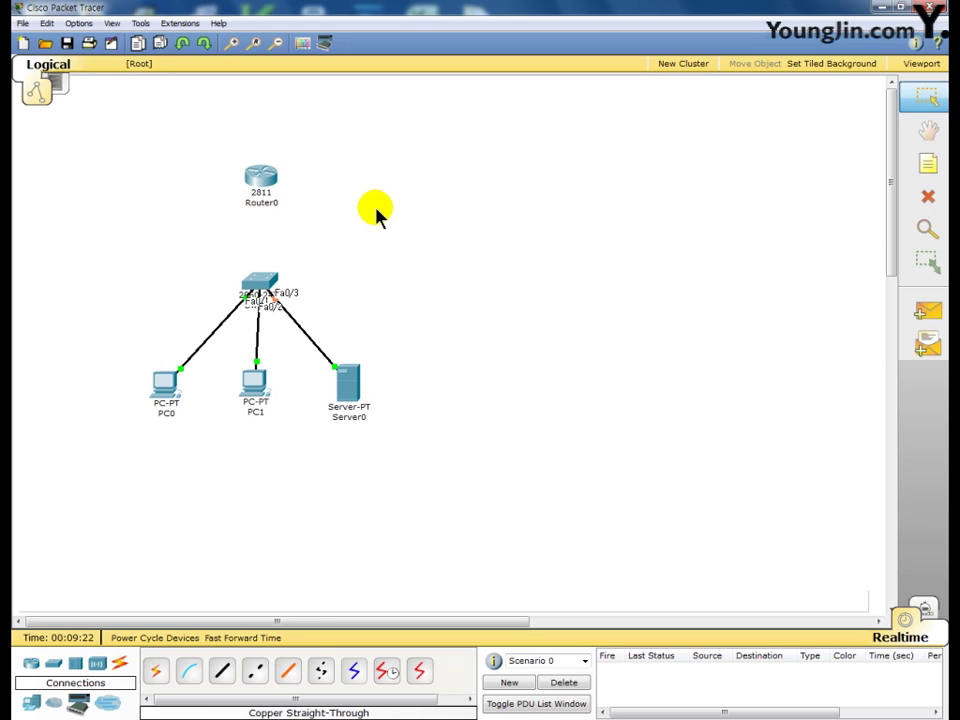
left_click(221, 672)
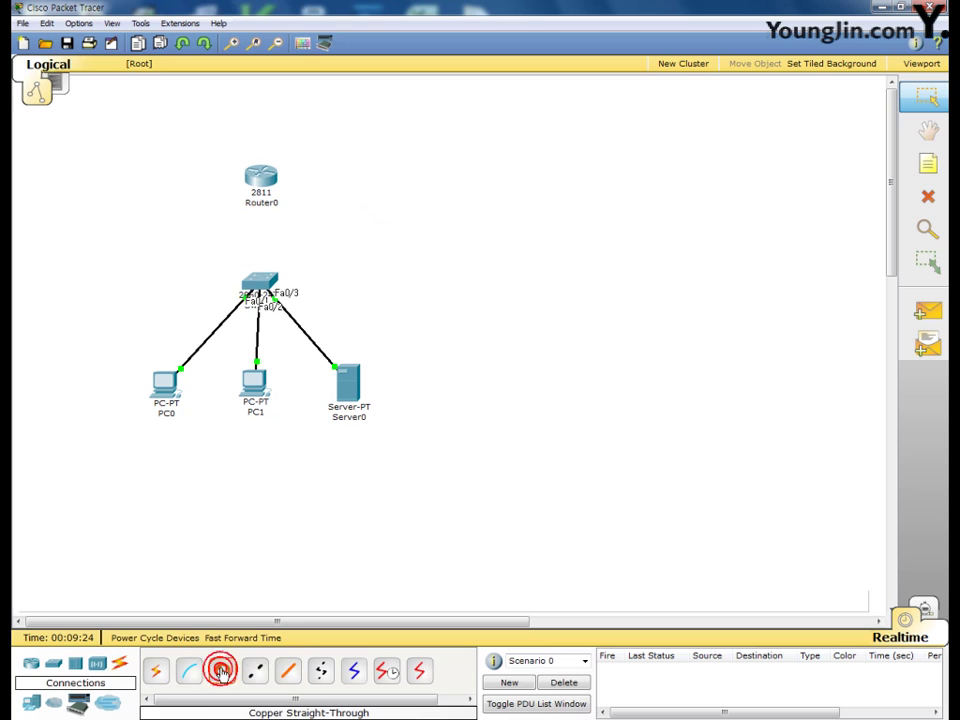
left_click(265, 180)
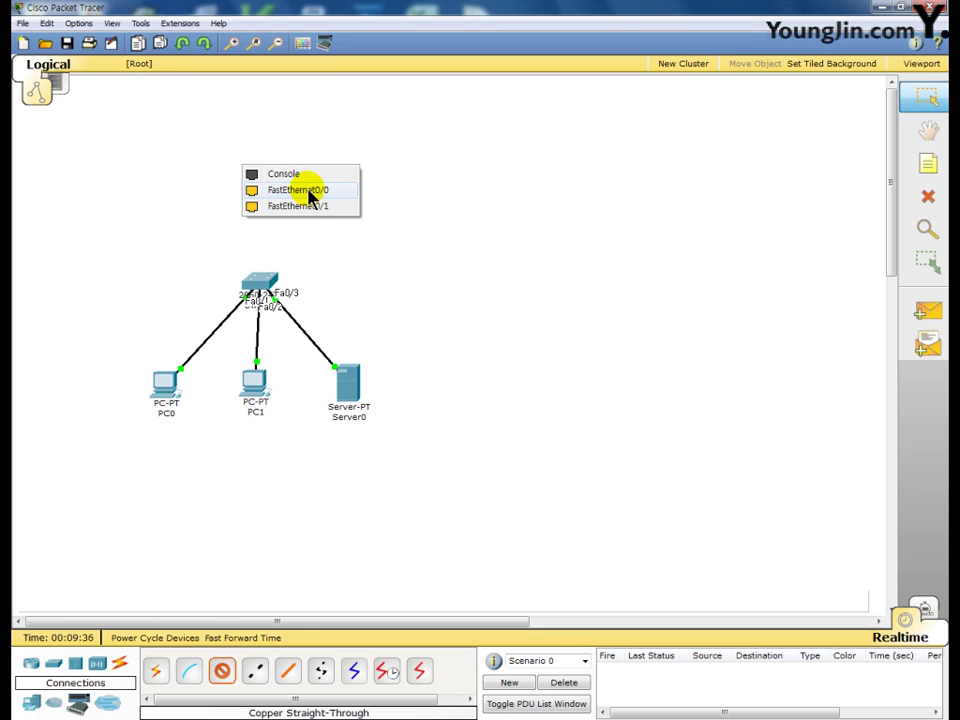
left_click(300, 190)
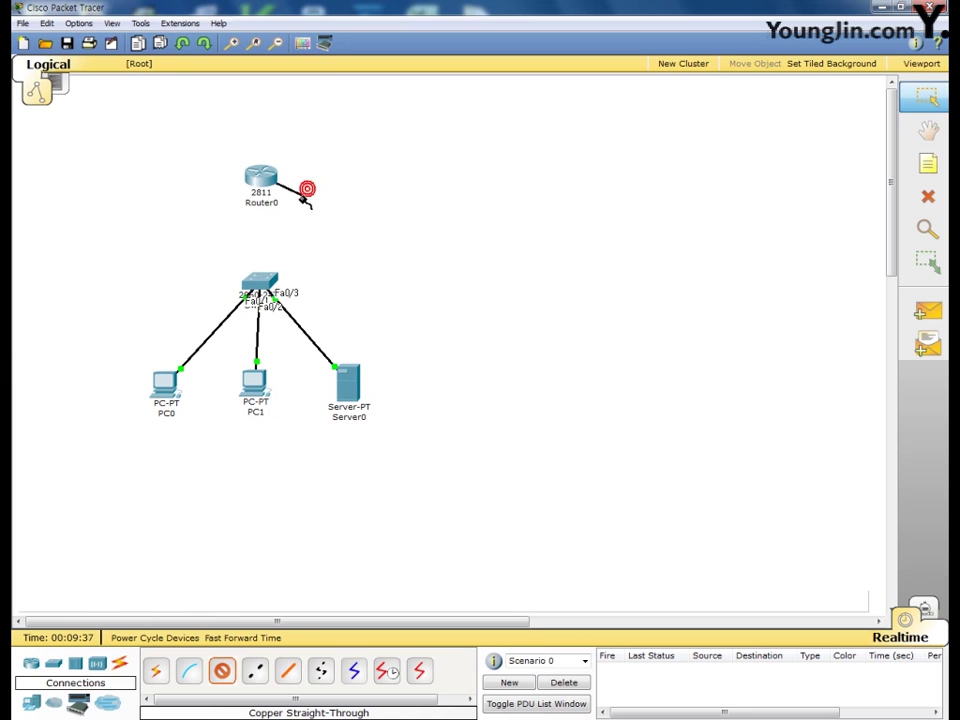
left_click(261, 276)
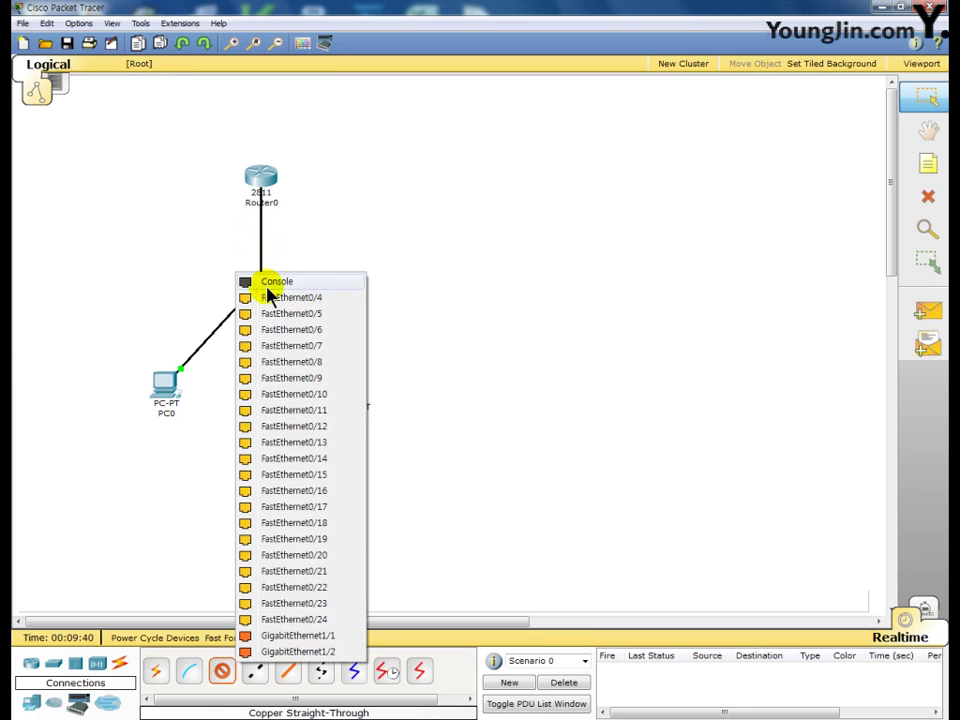
left_click(312, 619)
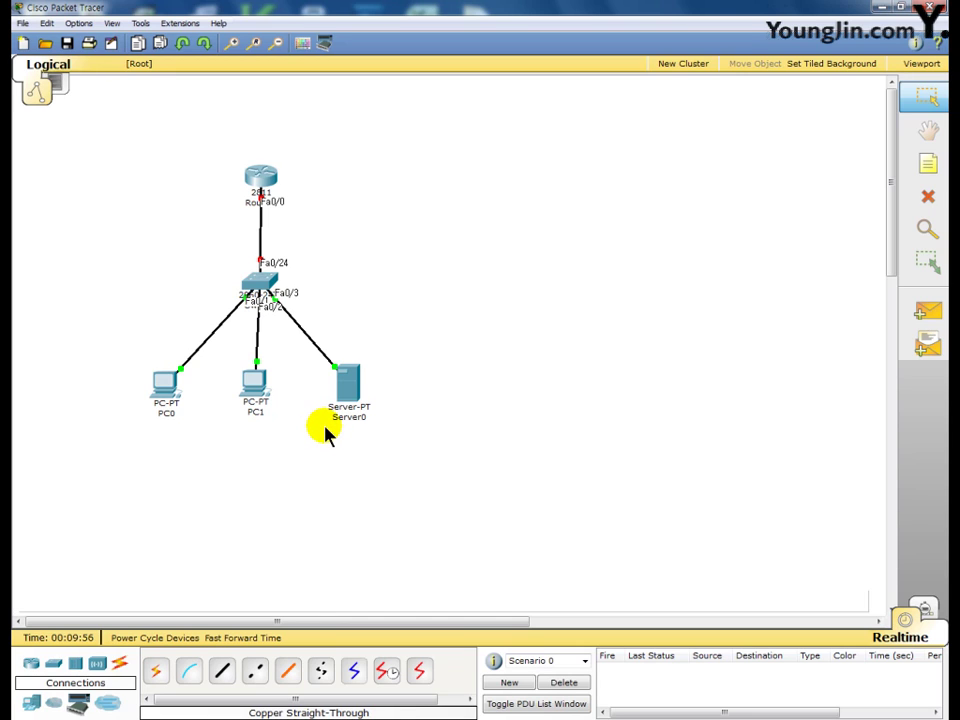
Step: Save the topology to the desktop under the file name 기본토폴로지 as a Packet Tracer 5 network file
mouse_move(325, 428)
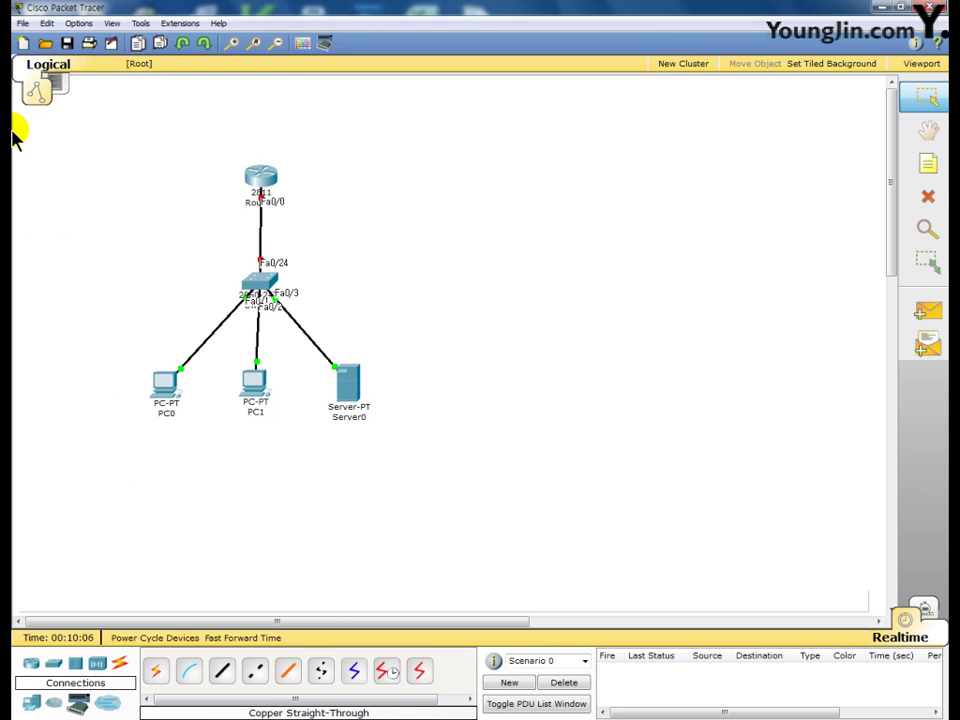
left_click(22, 24)
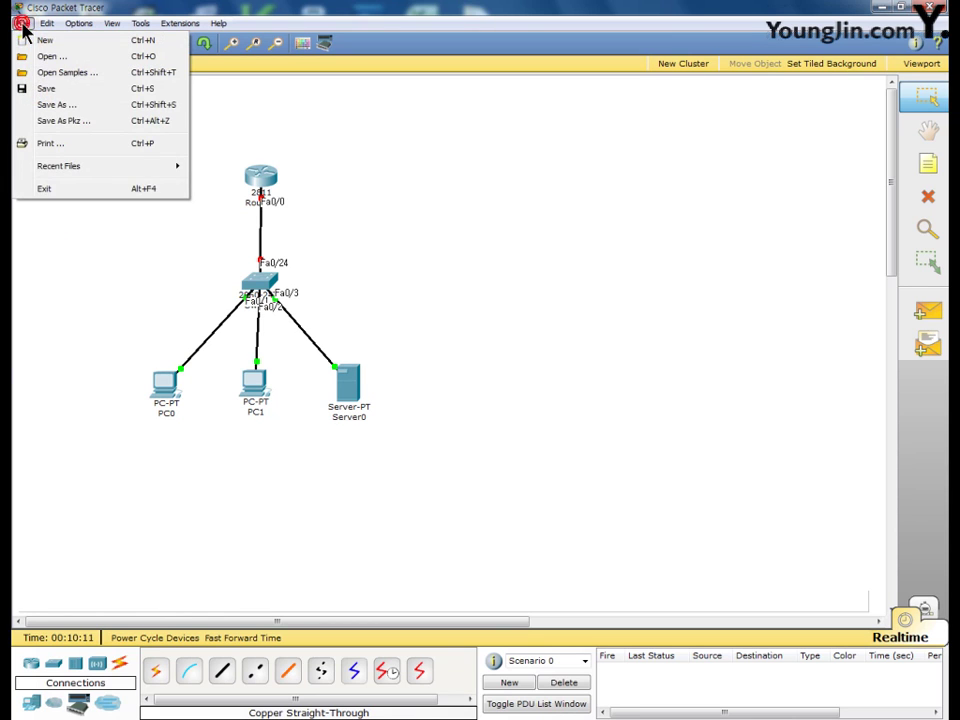
left_click(66, 105)
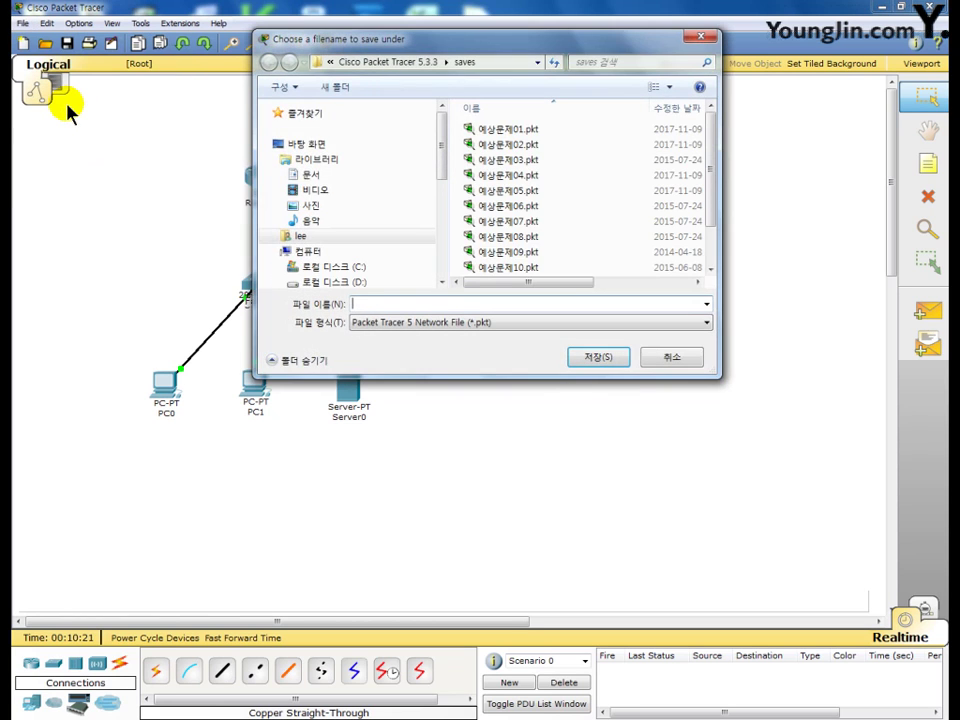
left_click(381, 299)
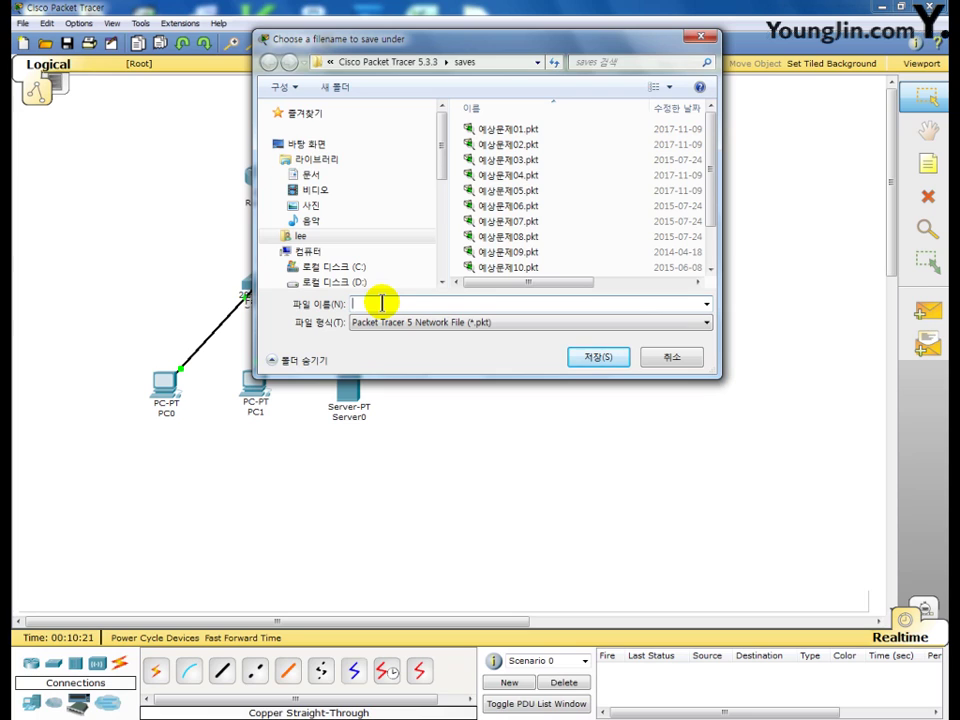
type("ㄱ")
type("기본")
type("토폴로지")
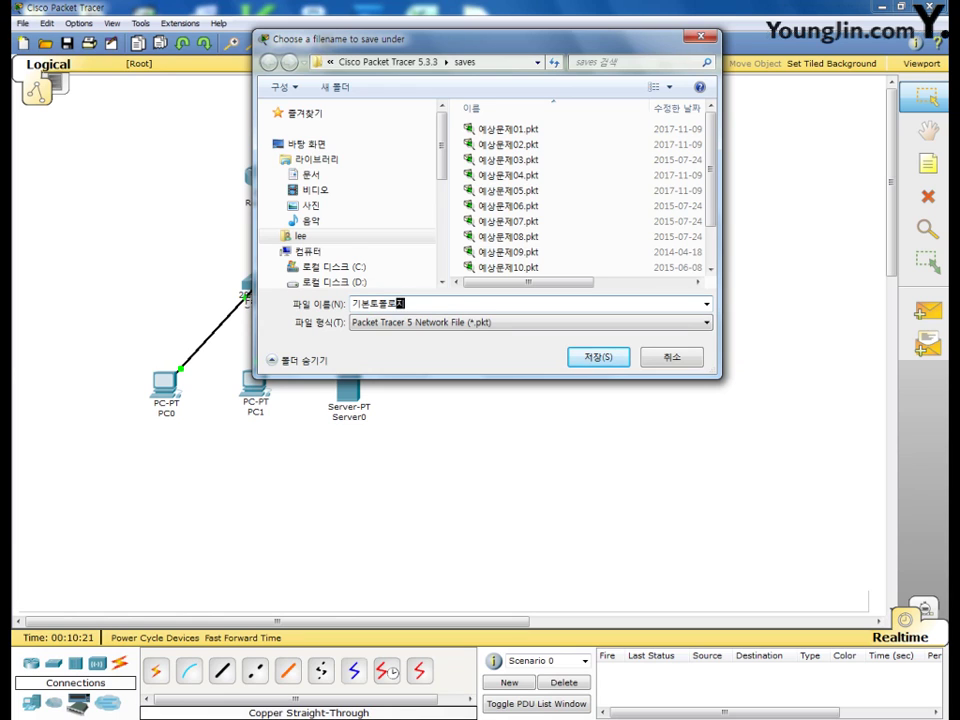
left_click(301, 146)
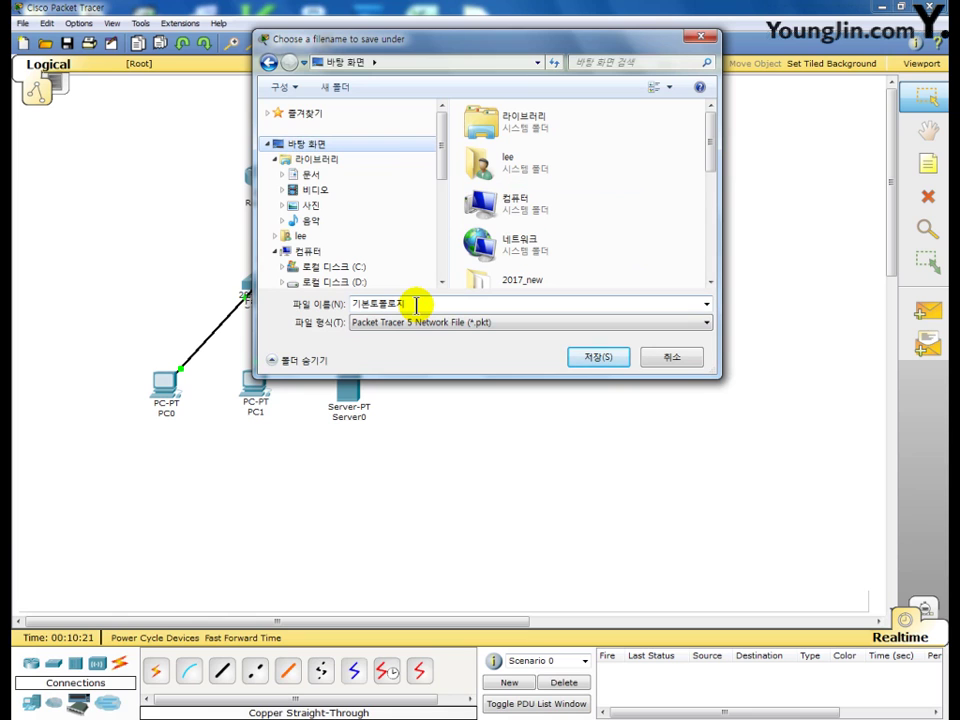
left_click(606, 362)
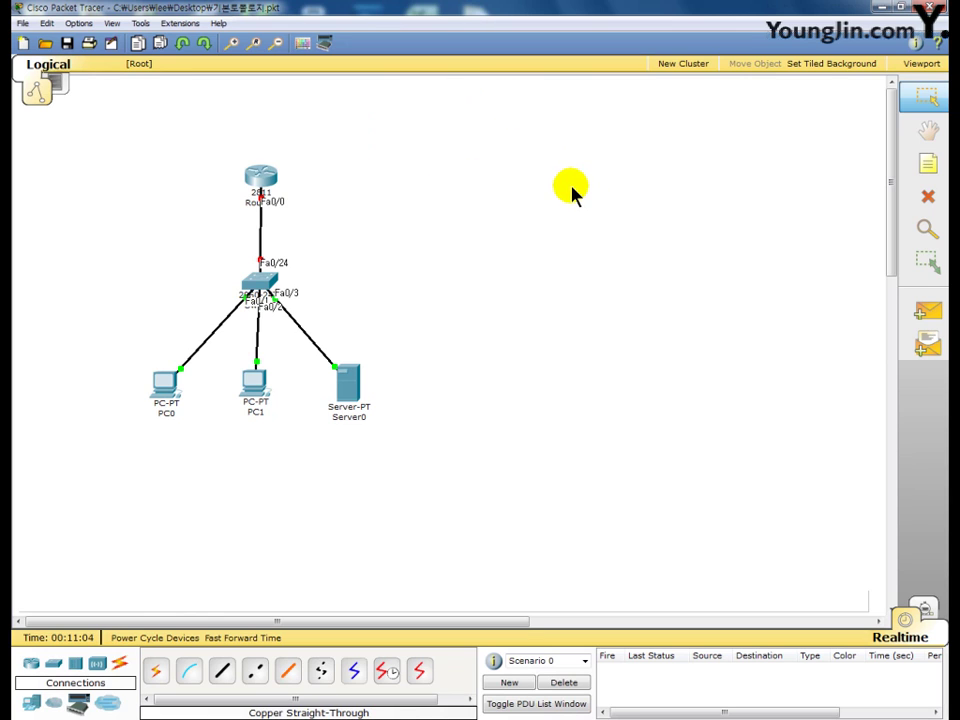
Step: Open Router0's physical device view and switch off the router's power
mouse_move(262, 172)
left_click(264, 180)
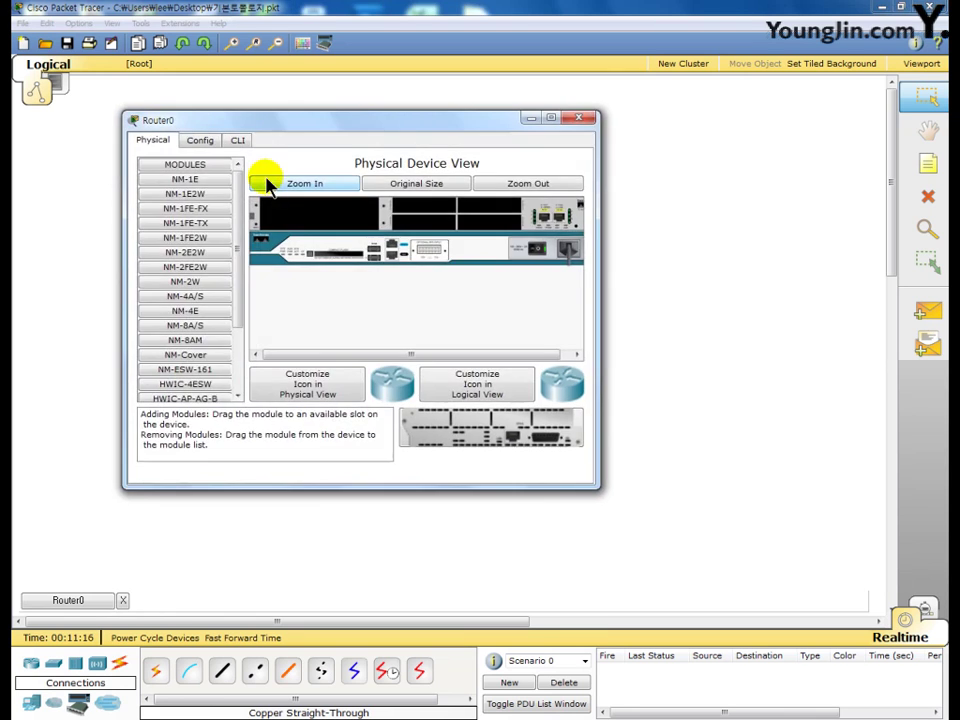
left_click_drag(313, 122, 482, 63)
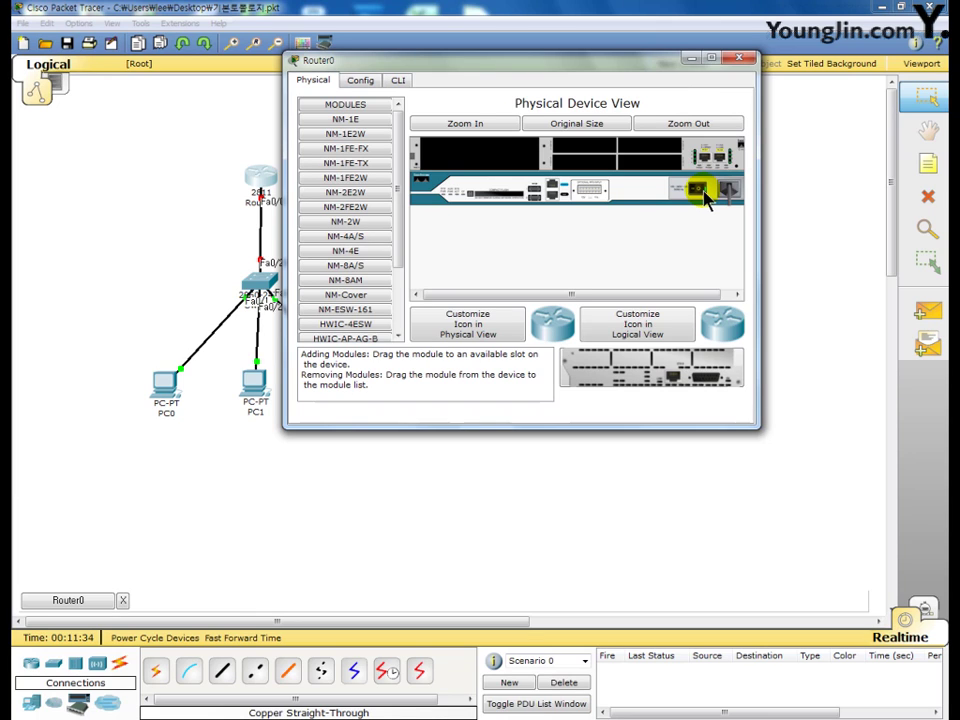
left_click(706, 204)
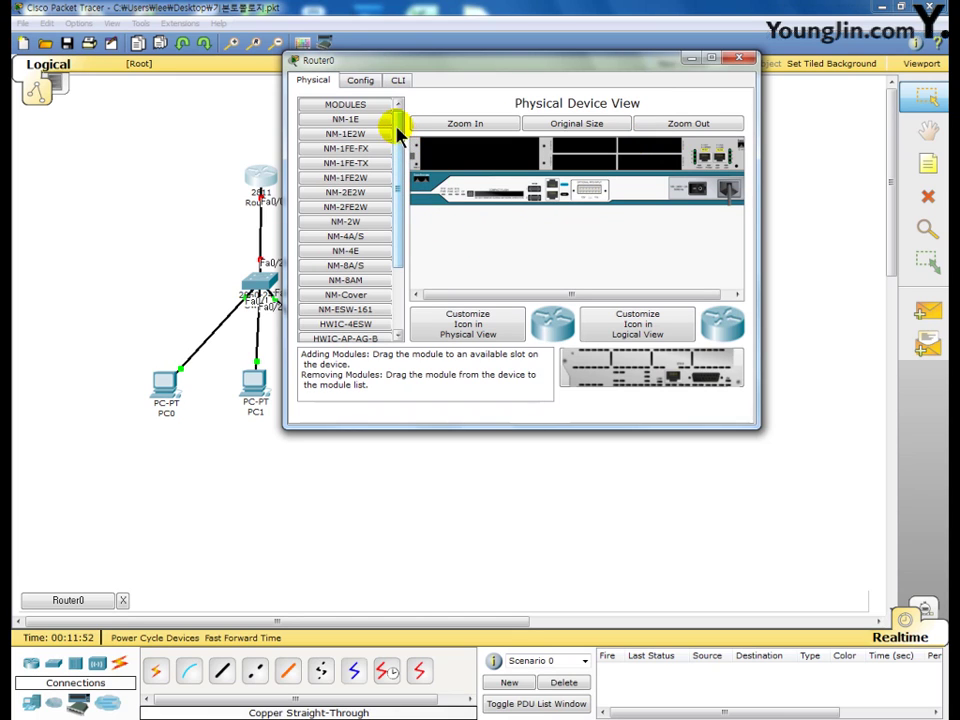
Step: Install a WIC-2T module in Router0's upper slot beside the built-in Ethernet ports, and switch the router's power back on
left_click_drag(400, 127, 400, 216)
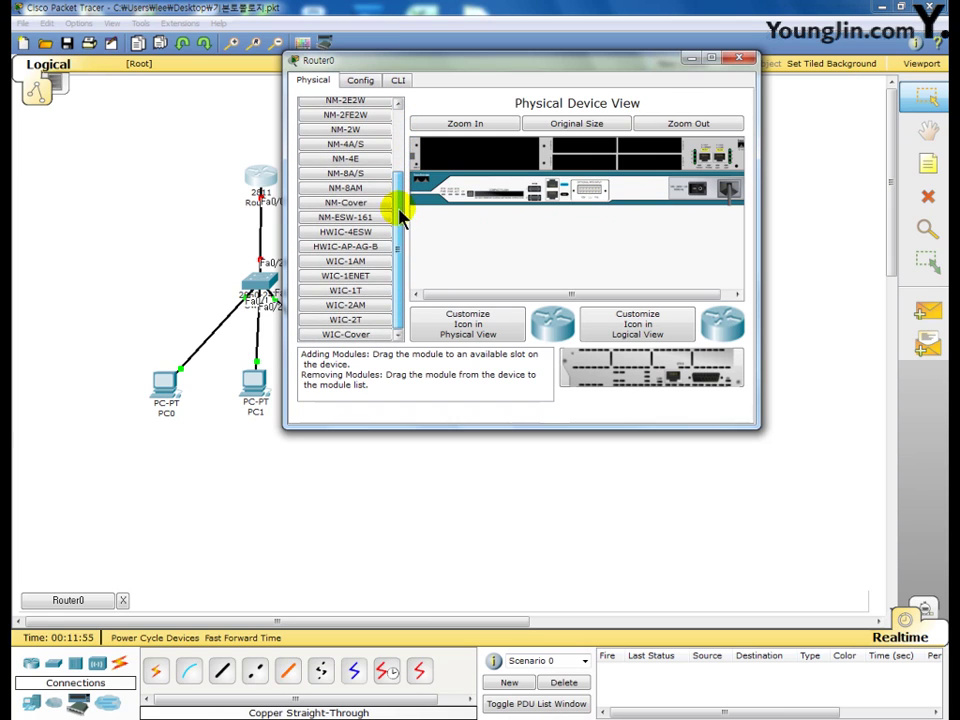
left_click(347, 321)
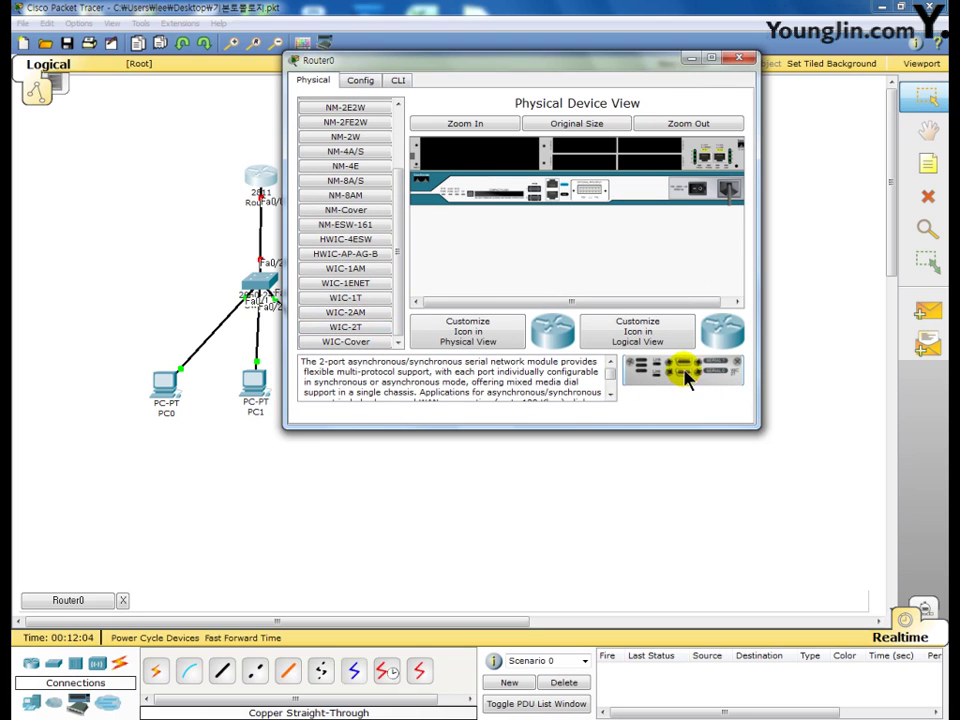
left_click_drag(684, 375, 655, 148)
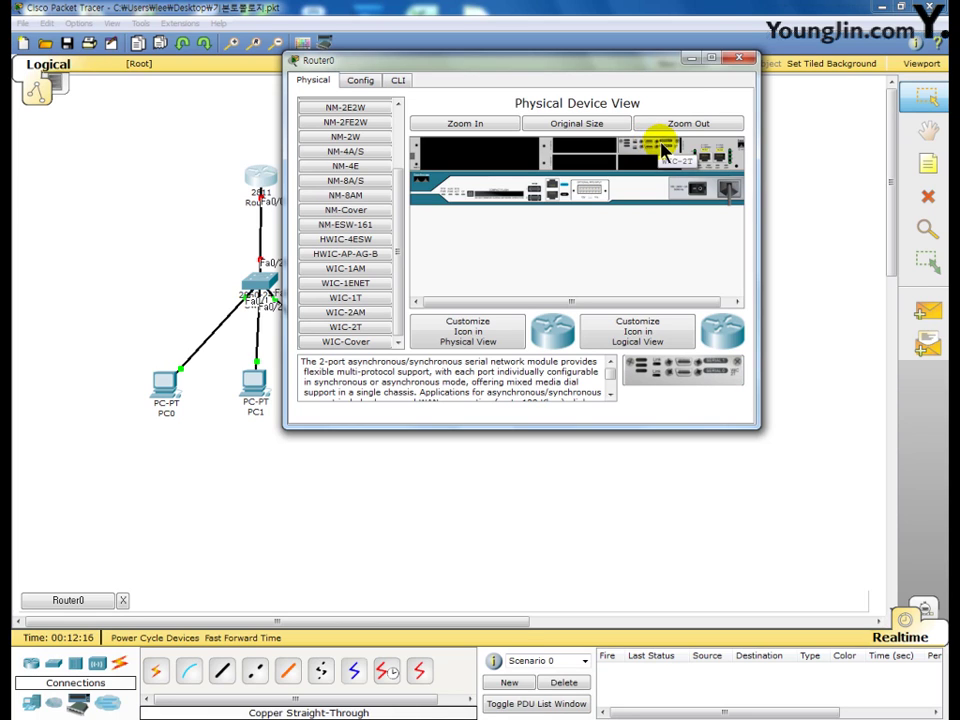
left_click(688, 123)
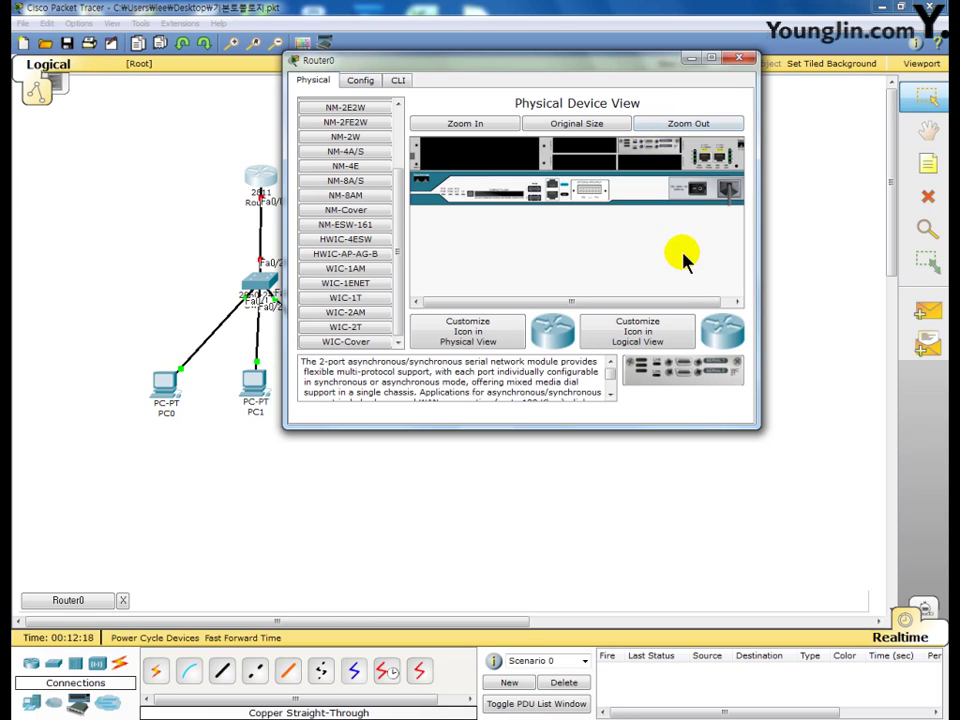
left_click(700, 192)
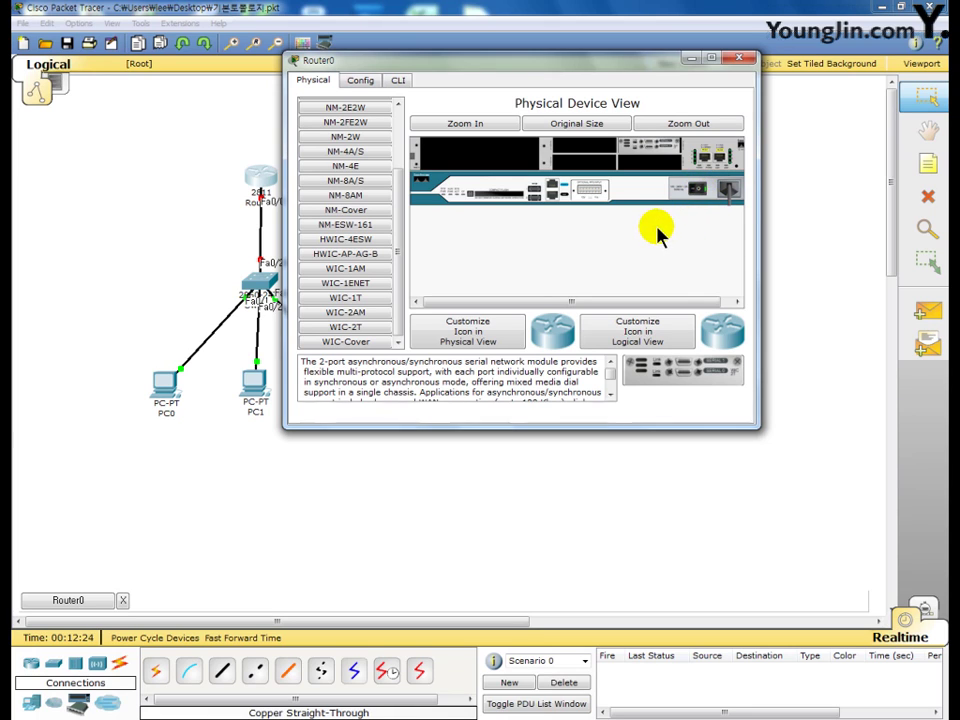
left_click(740, 59)
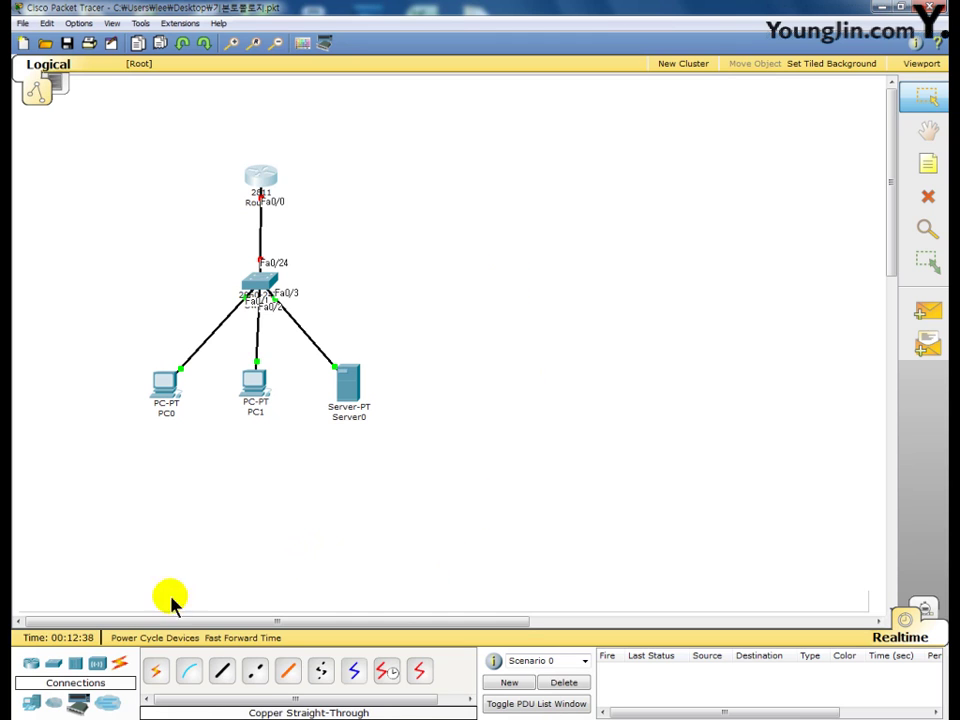
Step: Place a second 2811 router to the right of Router0, in the same row
left_click(28, 667)
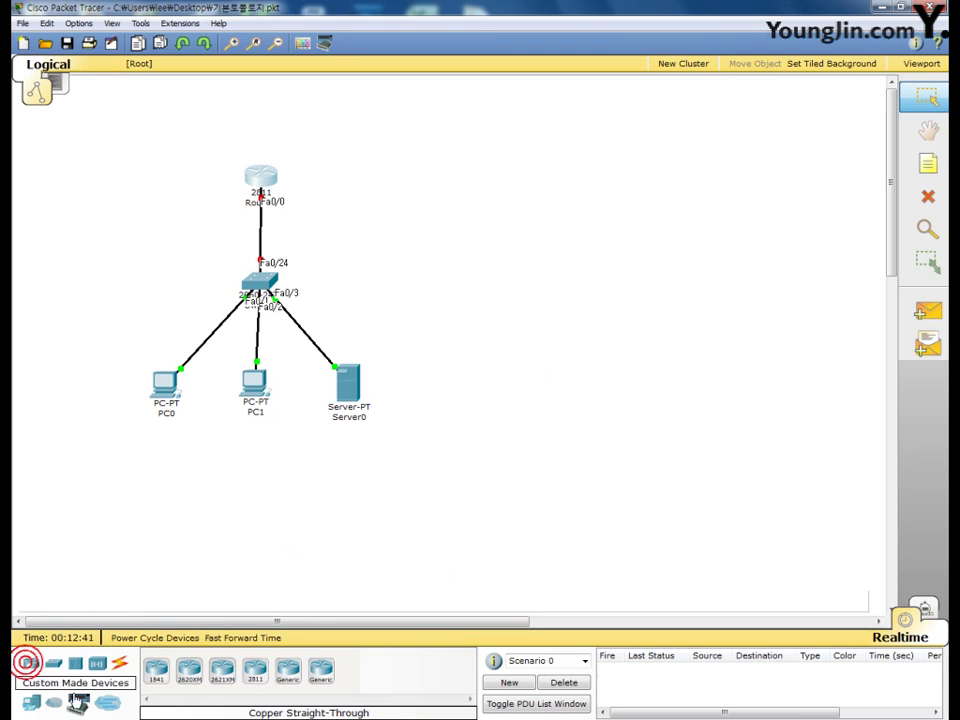
left_click(256, 677)
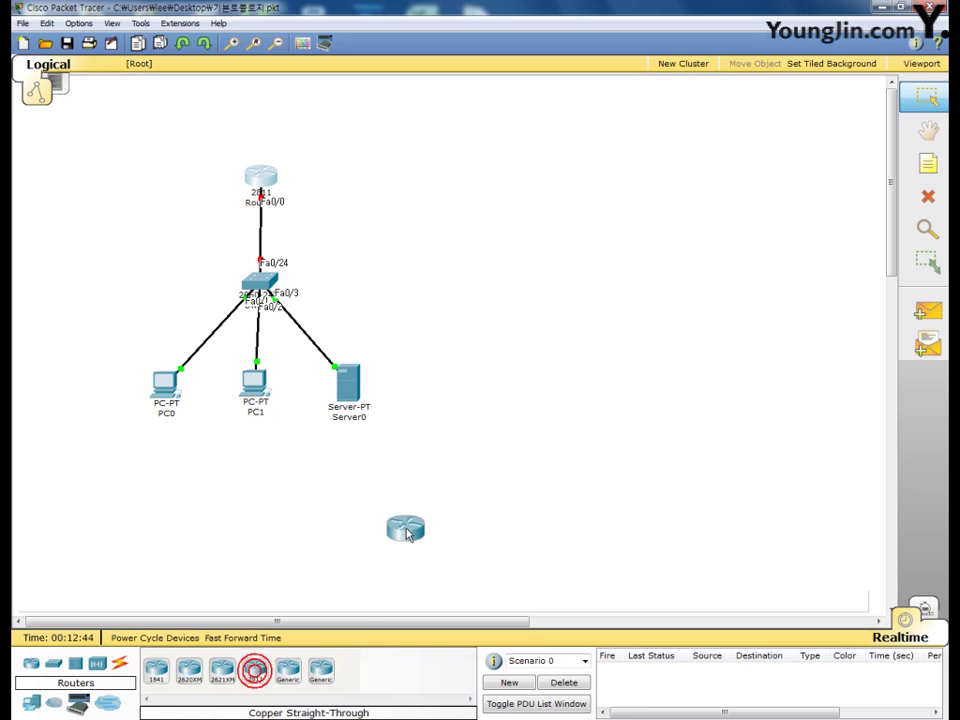
left_click(426, 177)
left_click_drag(427, 180, 441, 184)
left_click(443, 259)
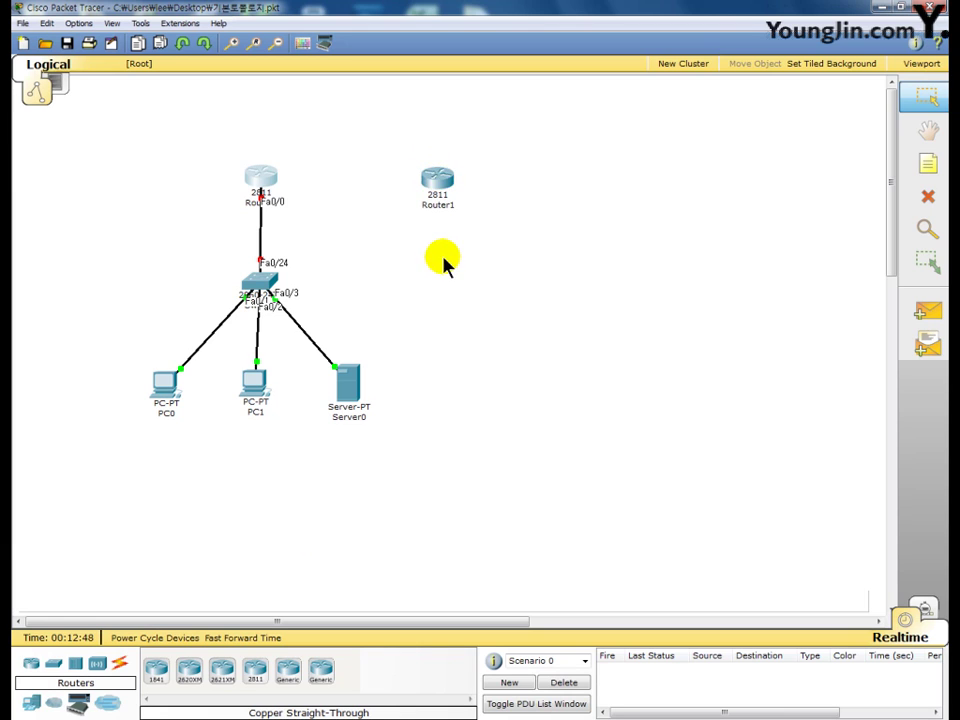
left_click(445, 190)
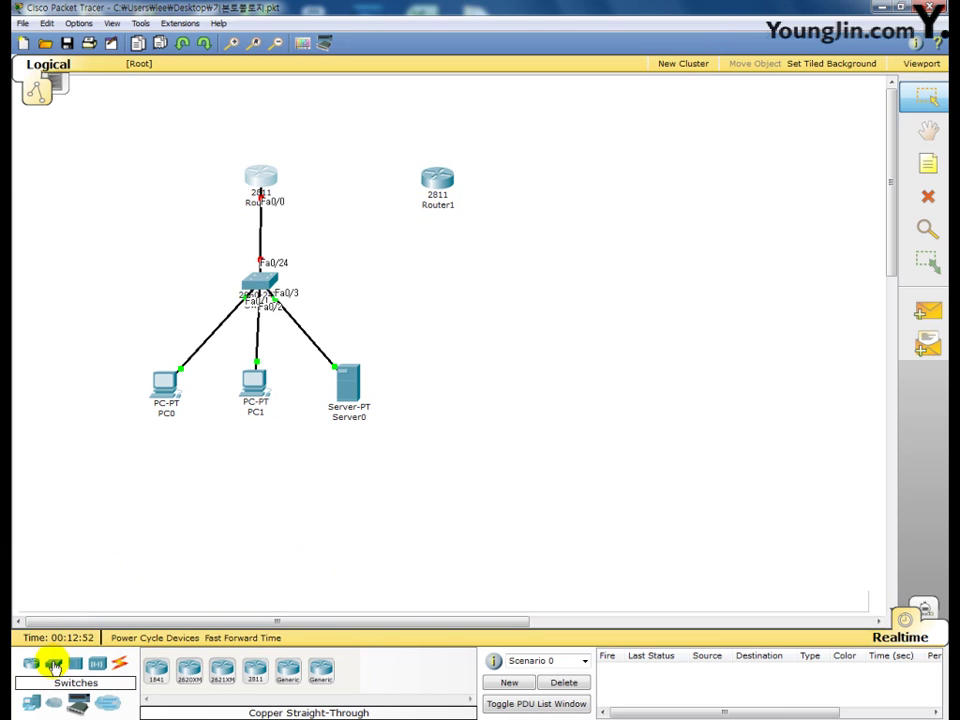
Step: Place a 2960 switch below Router1 and a generic PC to the right of that switch
left_click(54, 665)
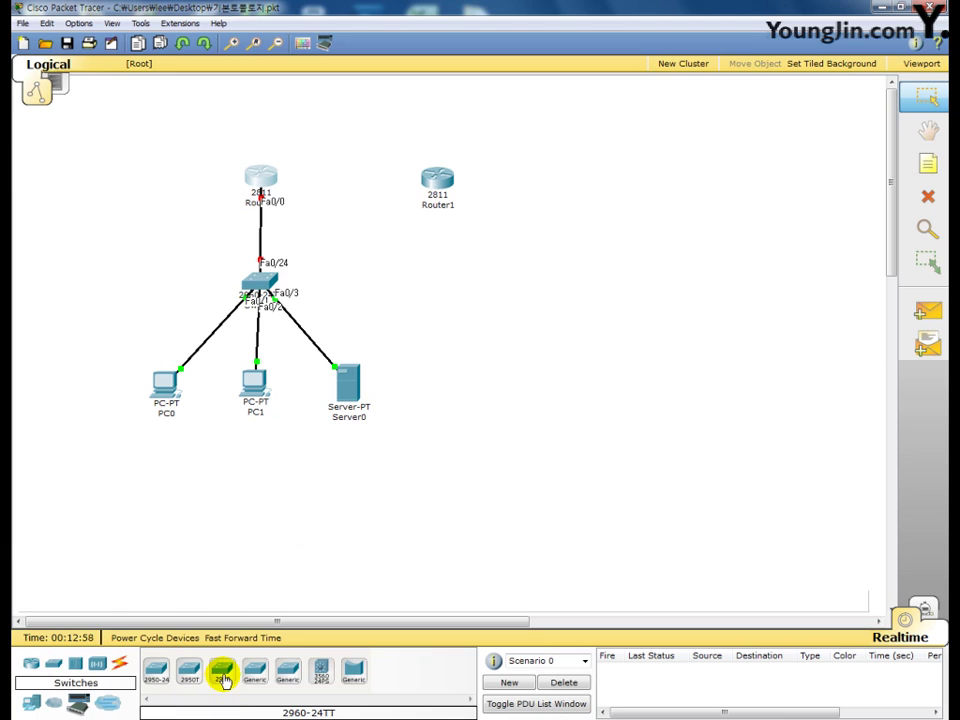
left_click_drag(224, 681, 437, 277)
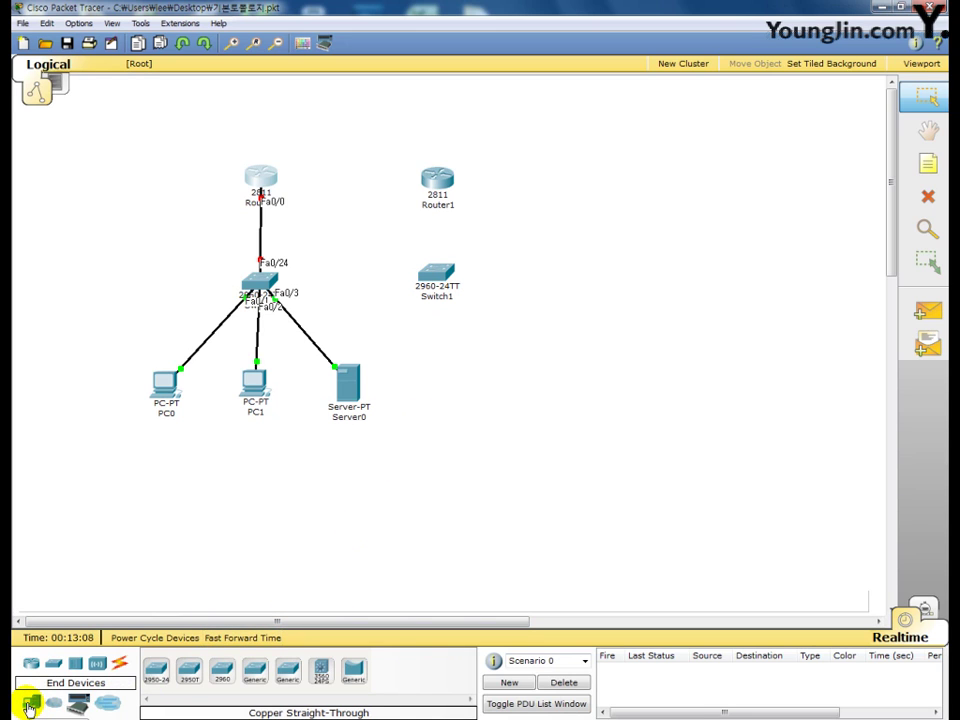
left_click(29, 706)
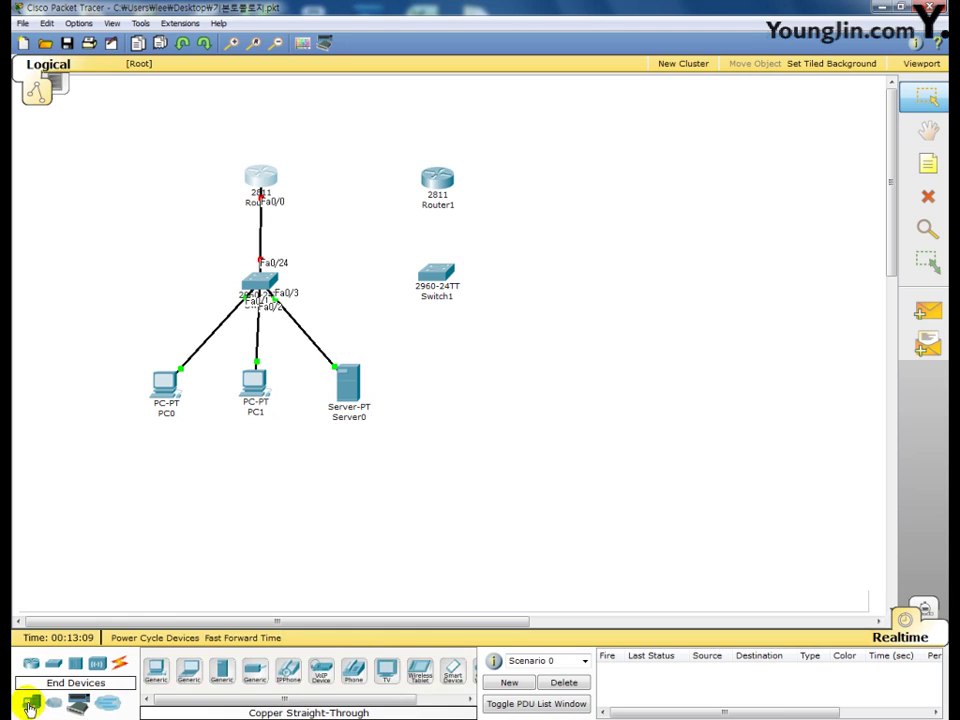
left_click(148, 678)
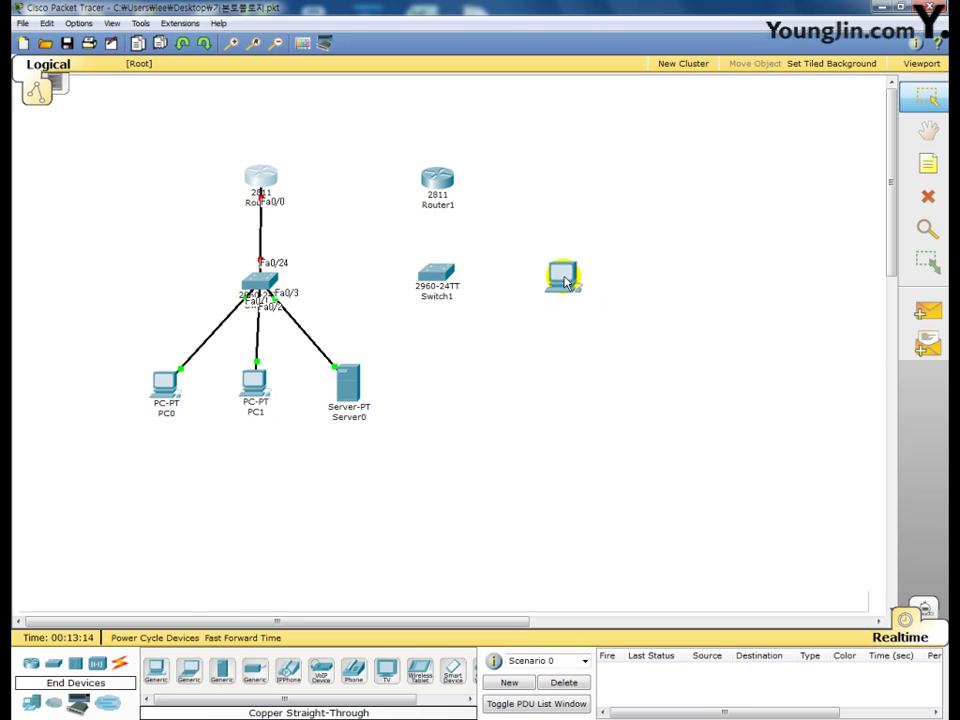
left_click(565, 280)
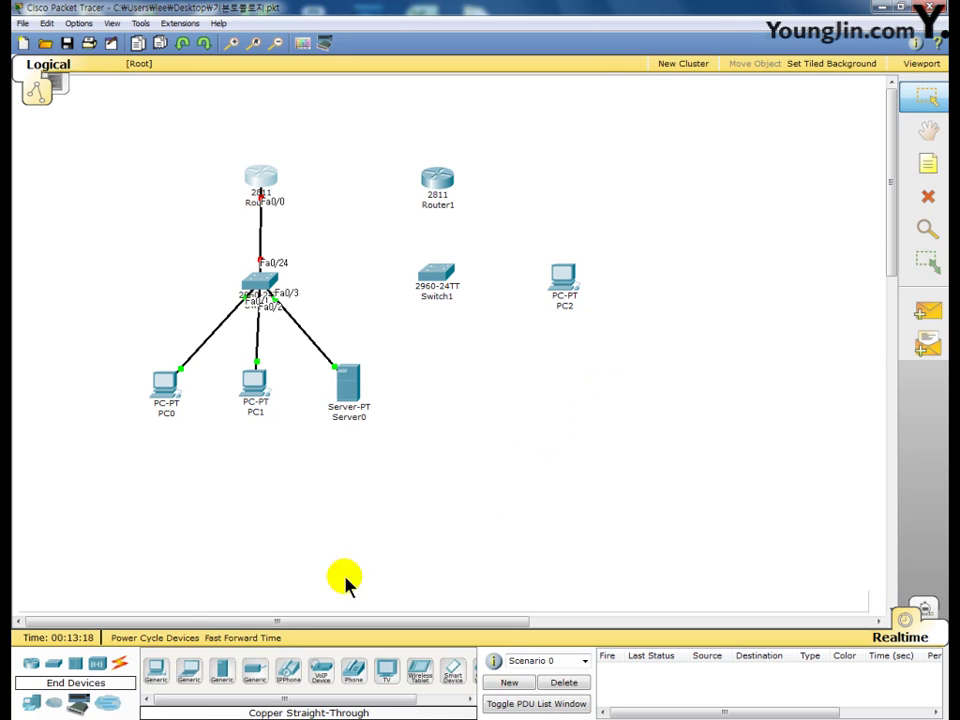
Step: Connect Switch1's FastEthernet0/1 port to PC2 with a copper straight-through cable
left_click(120, 667)
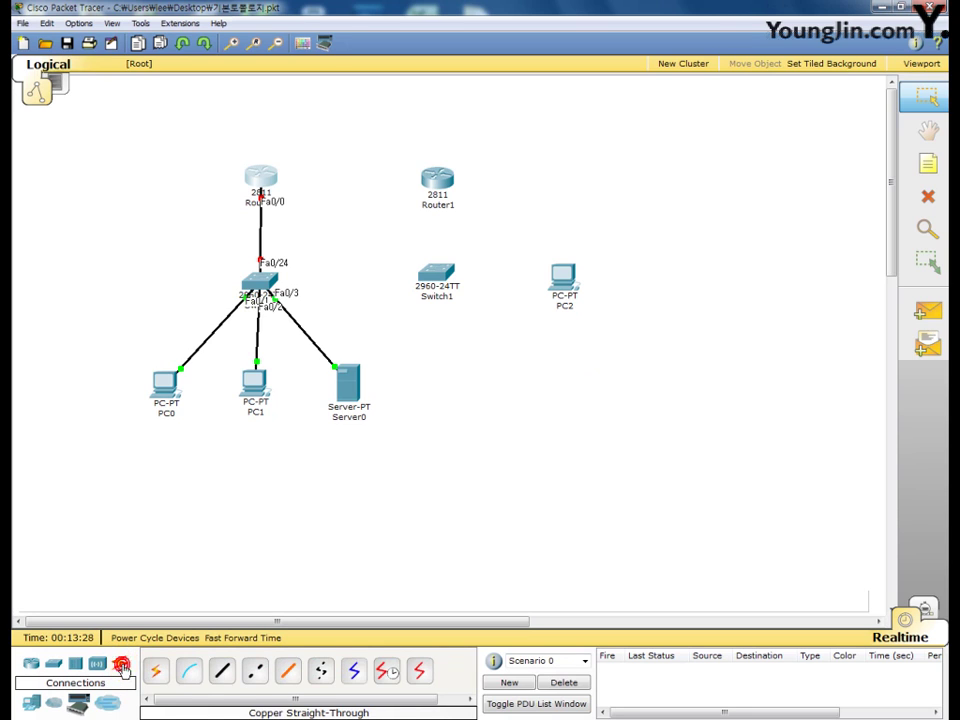
left_click(222, 675)
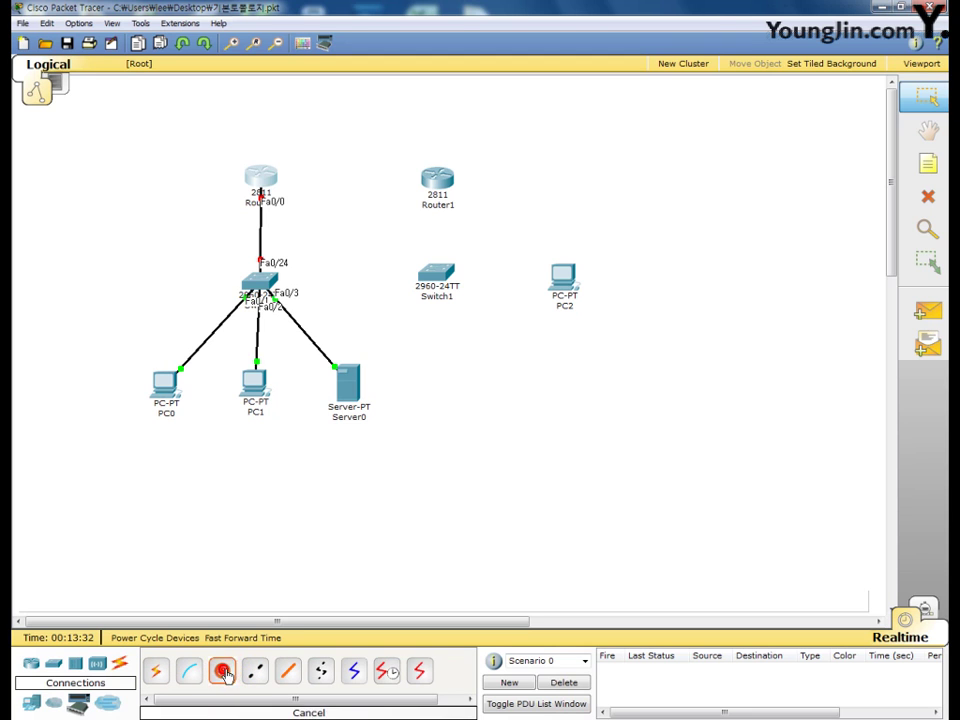
left_click(441, 271)
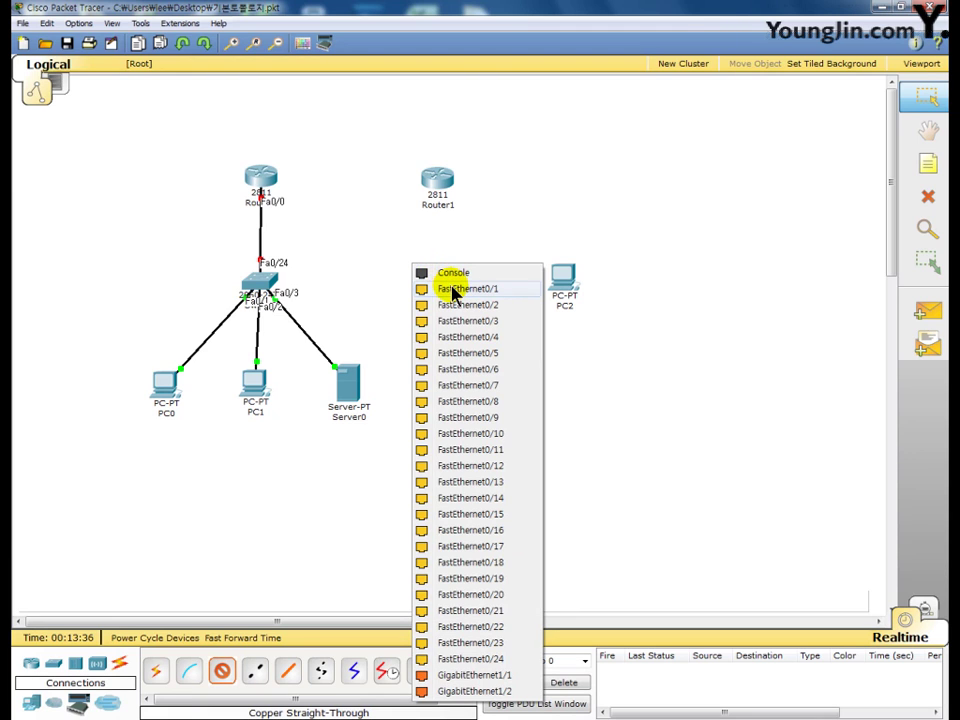
left_click(454, 289)
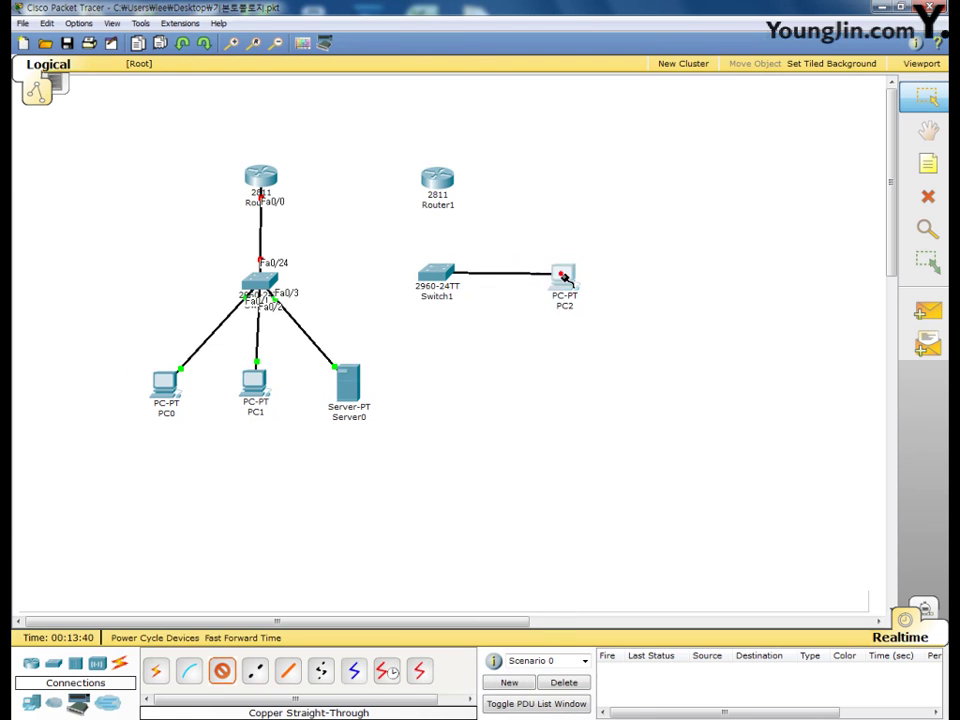
left_click(563, 276)
left_click(583, 290)
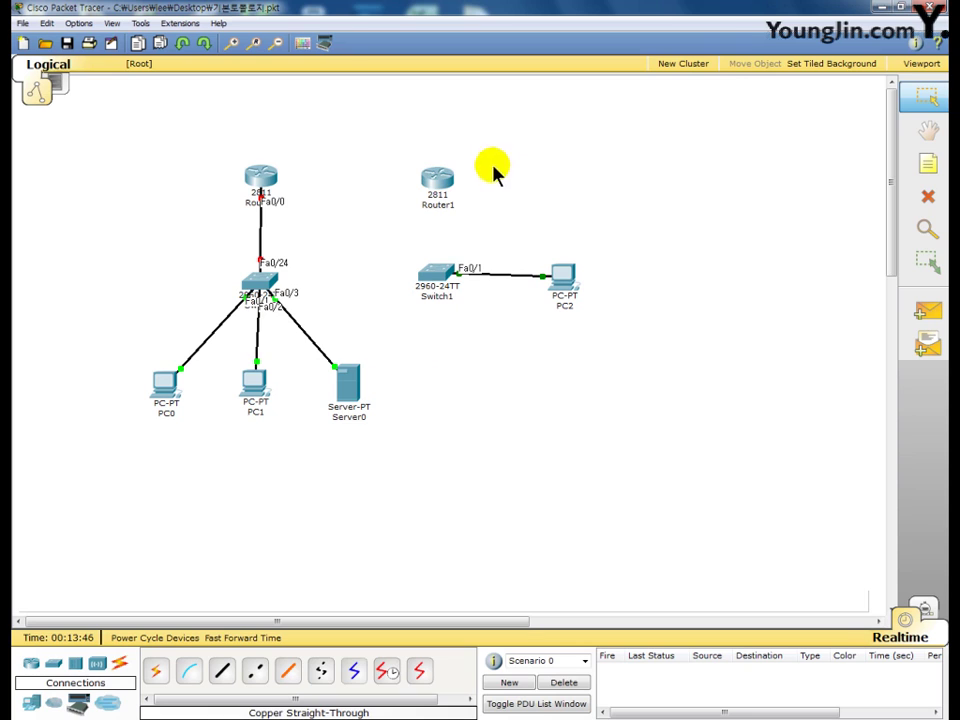
Step: Connect Switch1's FastEthernet0/24 port to Router1's FastEthernet0/0 port with a copper straight-through cable
left_click(220, 673)
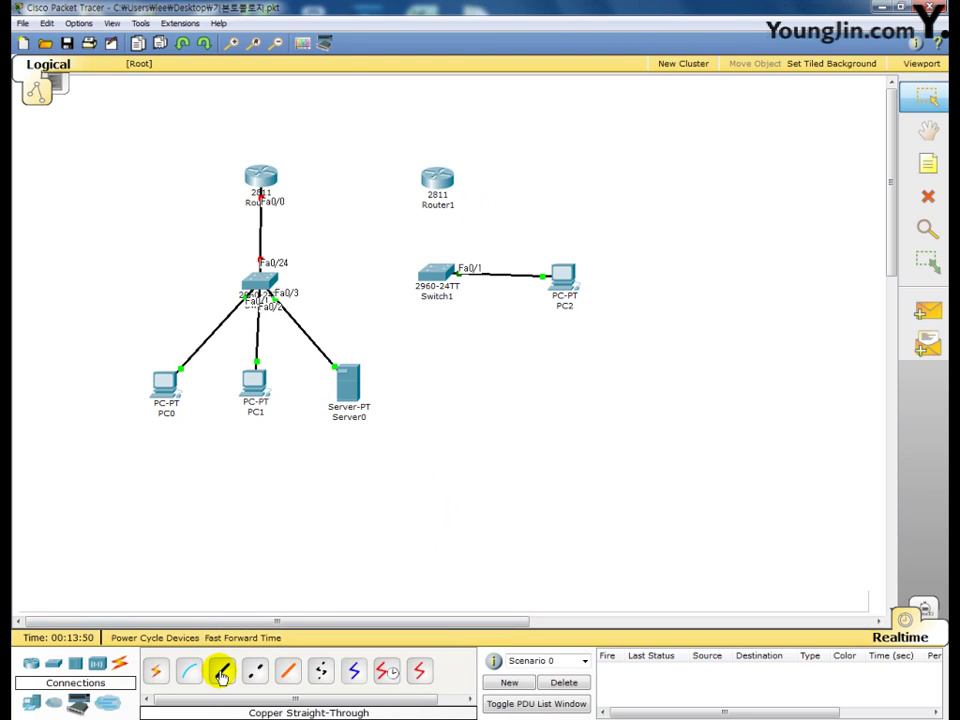
left_click(433, 267)
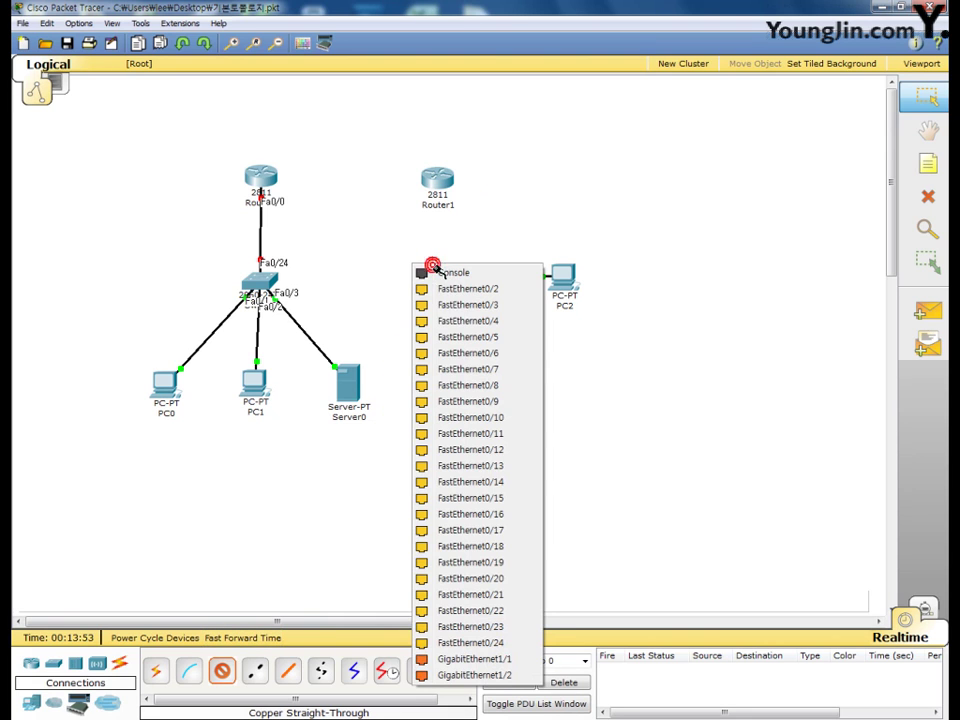
left_click(480, 642)
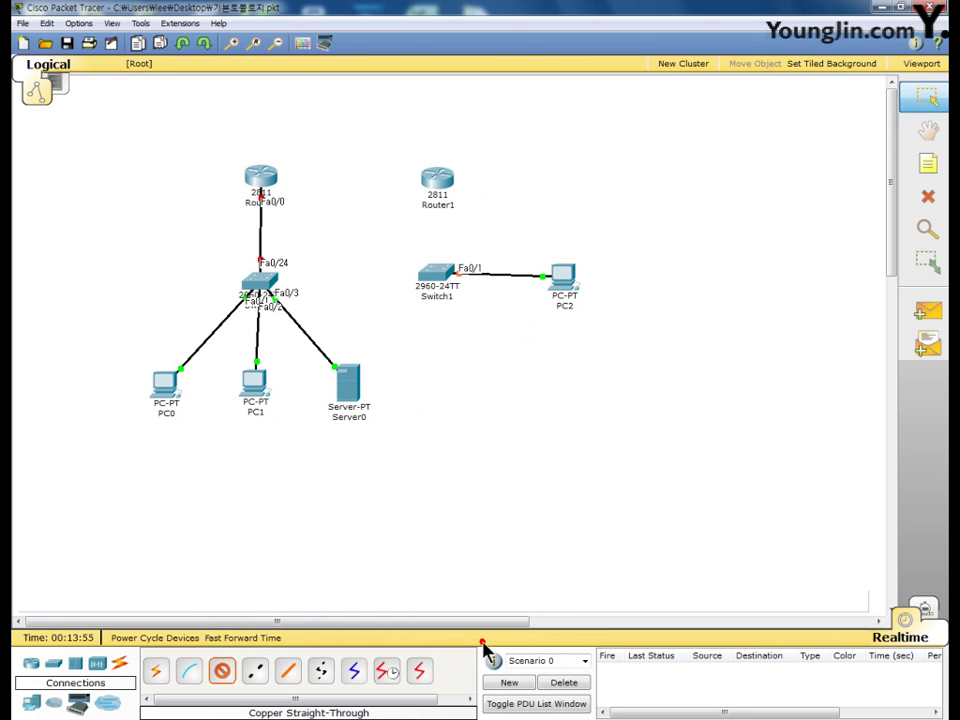
left_click(438, 179)
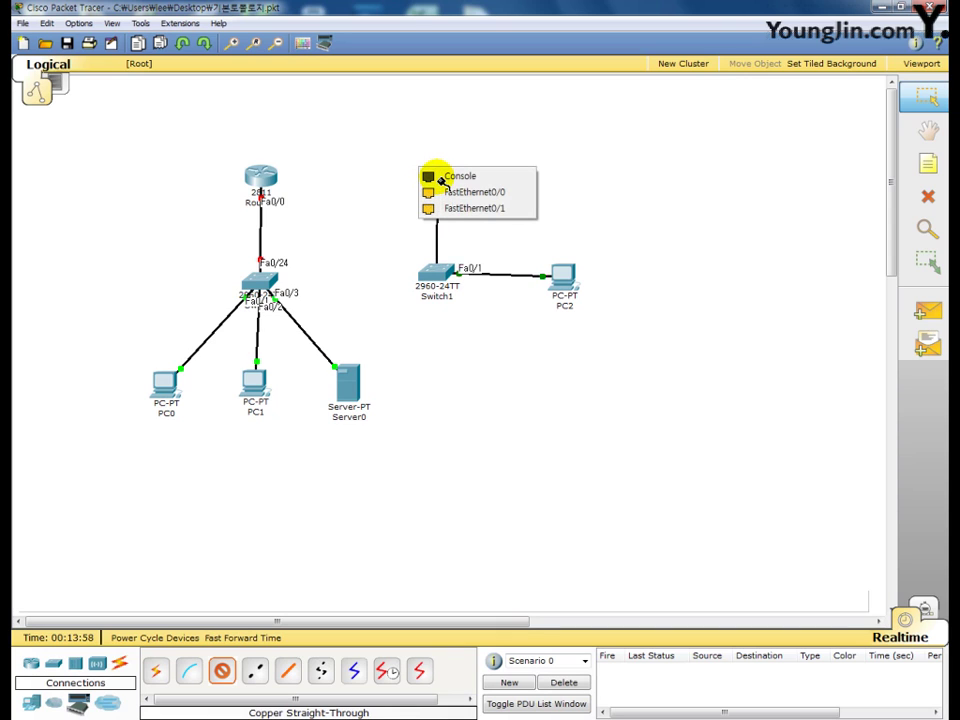
left_click(487, 194)
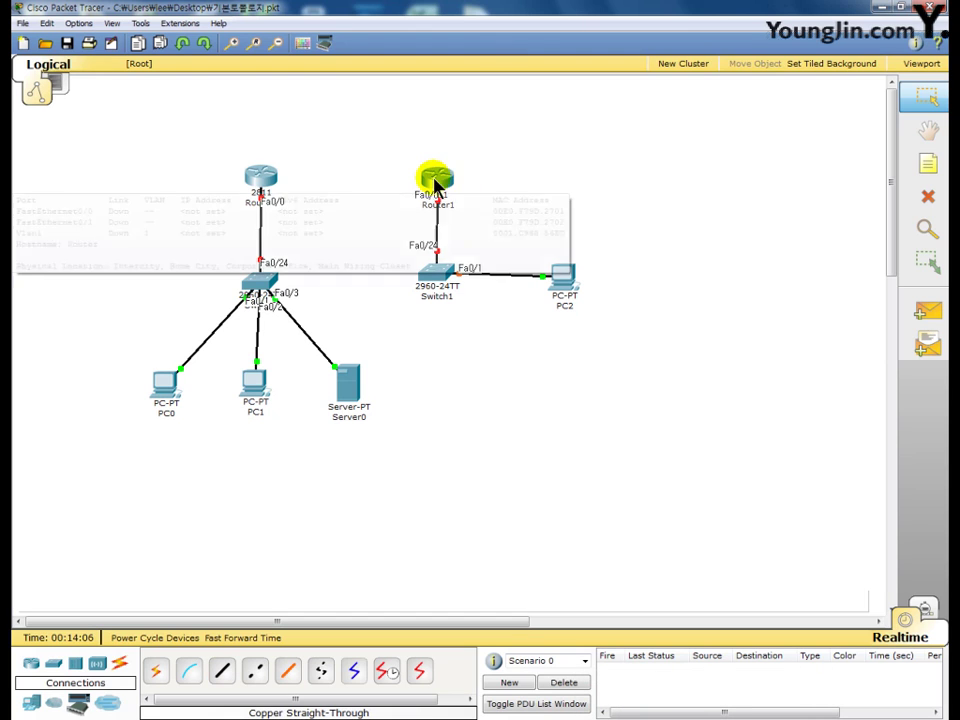
left_click(550, 350)
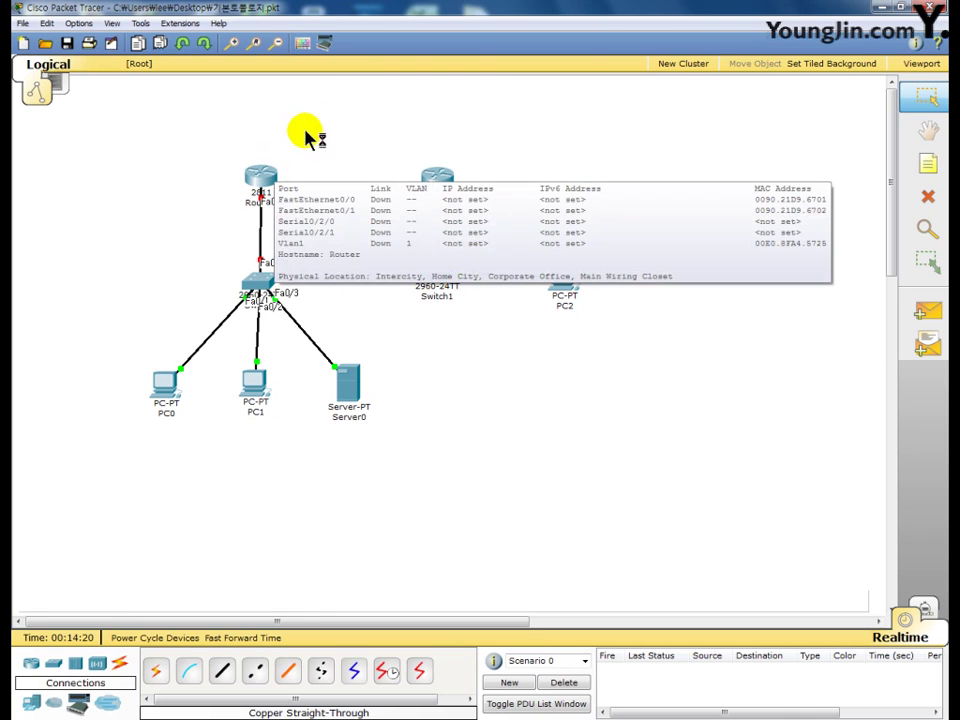
Step: Open Router1's physical device view and switch off the router's power
left_click(443, 180)
left_click_drag(437, 180, 474, 58)
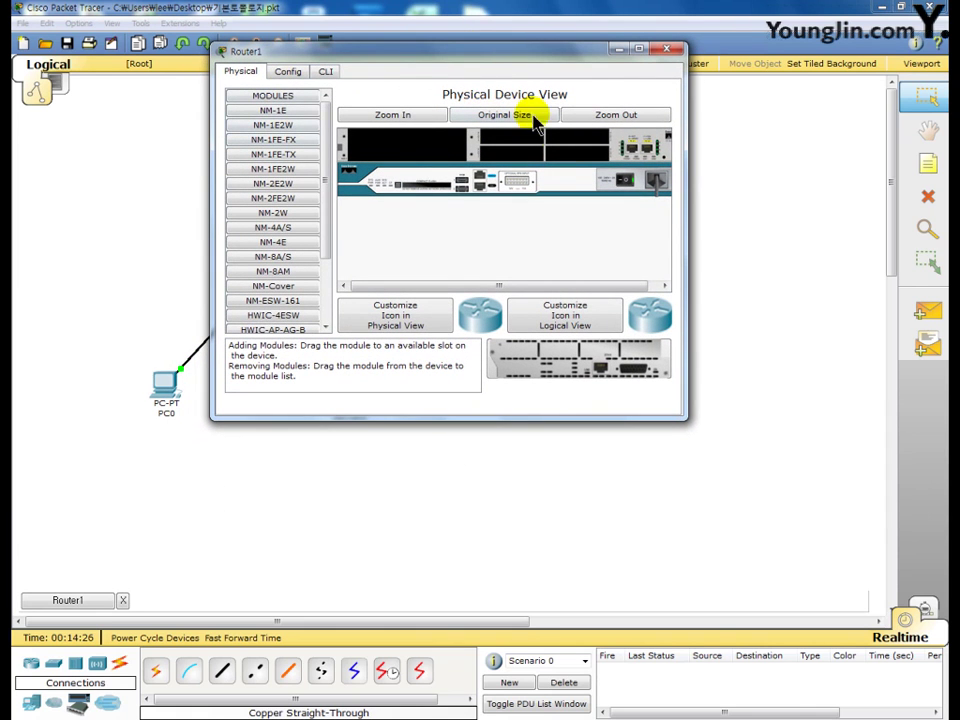
left_click(627, 181)
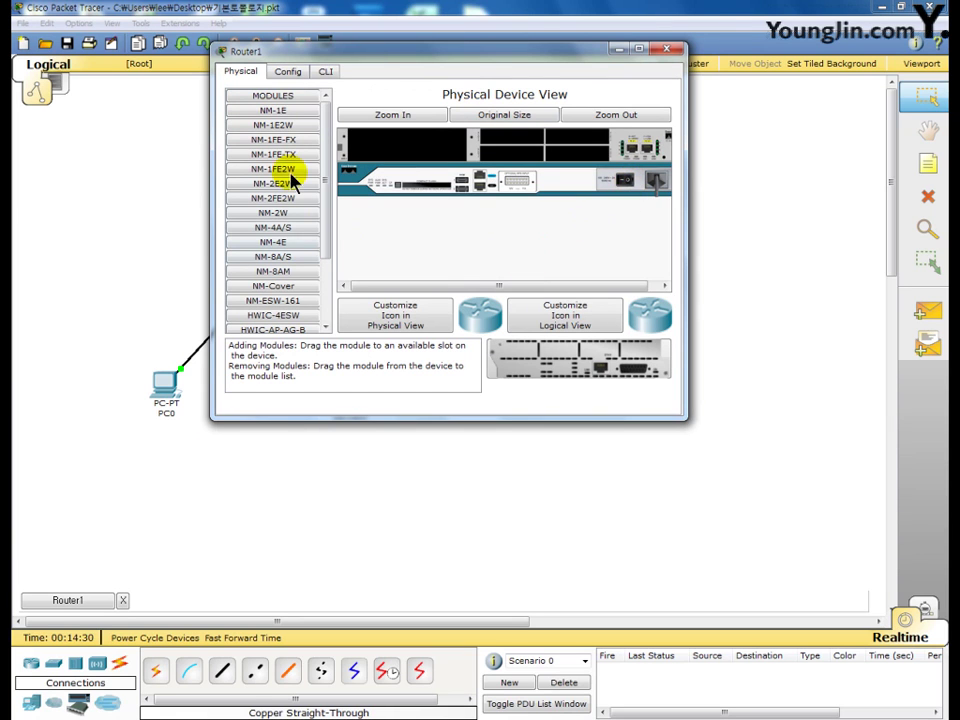
Step: Install a WIC-2T module in Router1's upper slot beside the Ethernet ports, switch the power back on and close the device window
left_click_drag(326, 133, 324, 196)
left_click(275, 312)
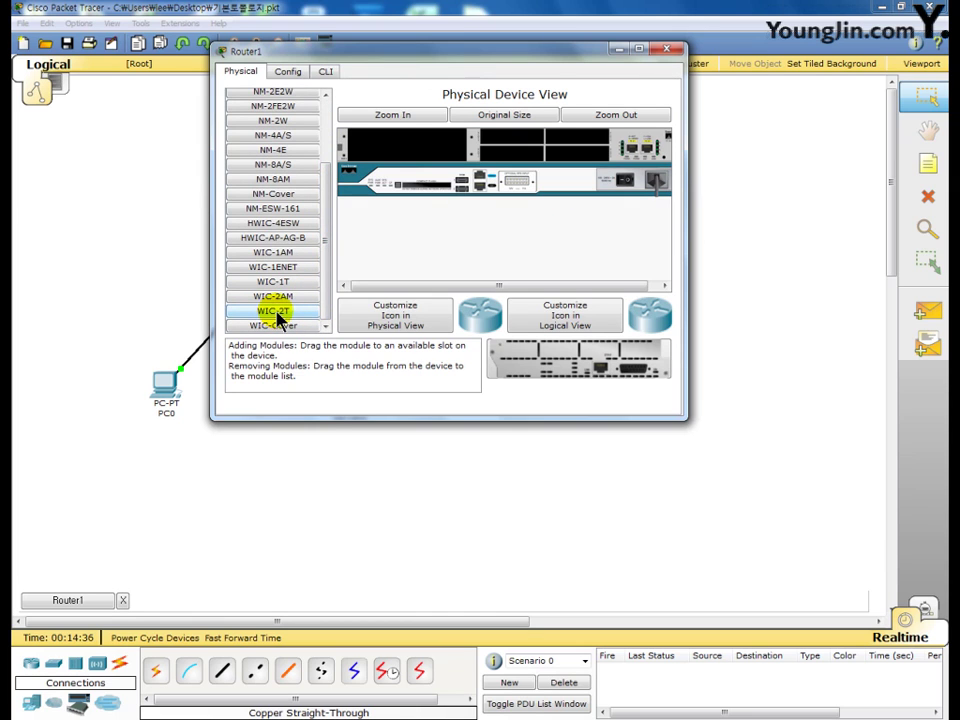
left_click(277, 315)
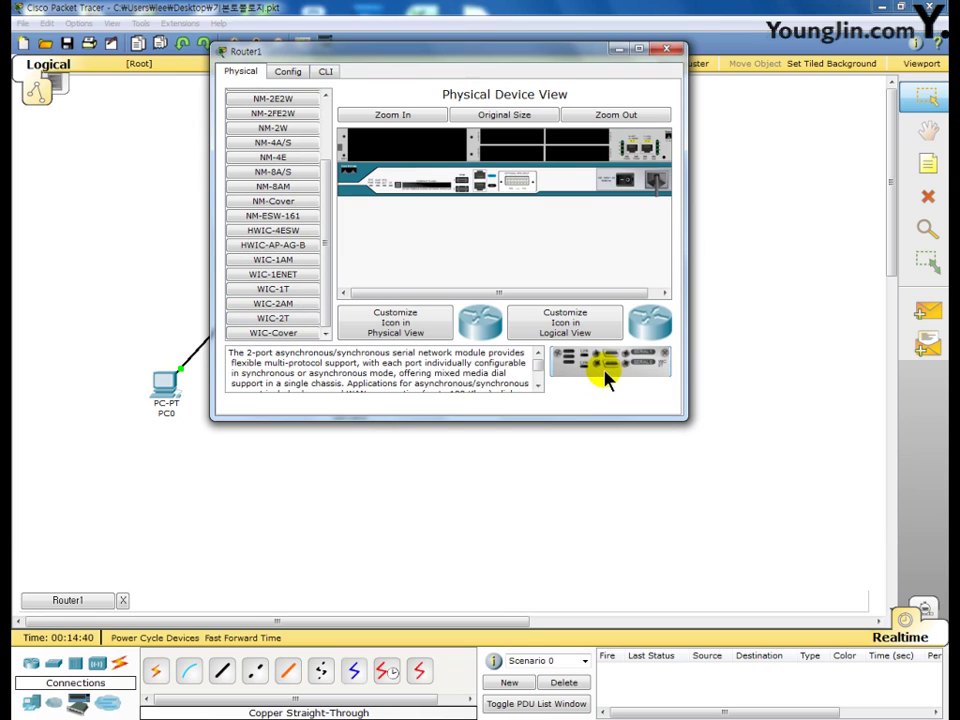
left_click_drag(608, 368, 632, 192)
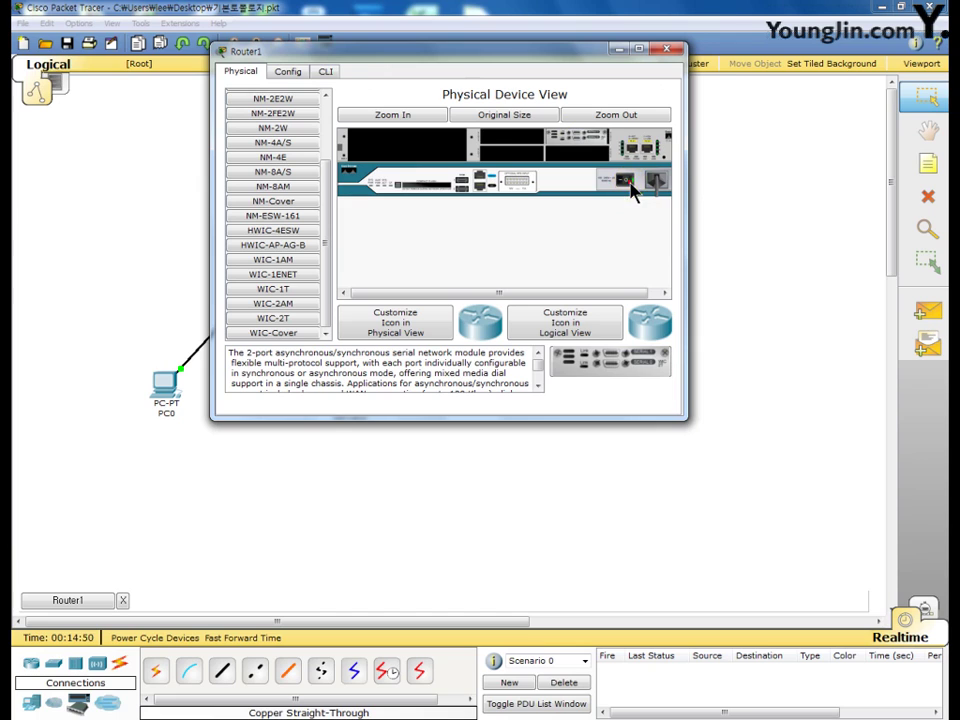
left_click(615, 218)
left_click(666, 48)
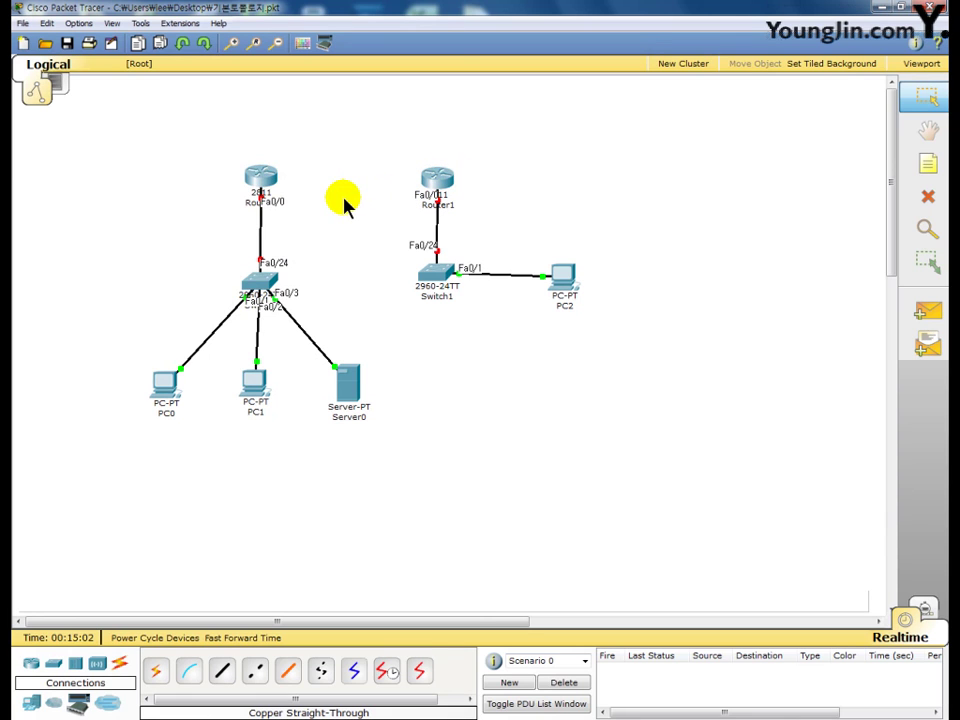
Step: Connect Router0's Serial0/2/0 port to Router1's Serial0/2/0 port with a Serial DCE cable, making Router0 the DCE end
mouse_move(270, 186)
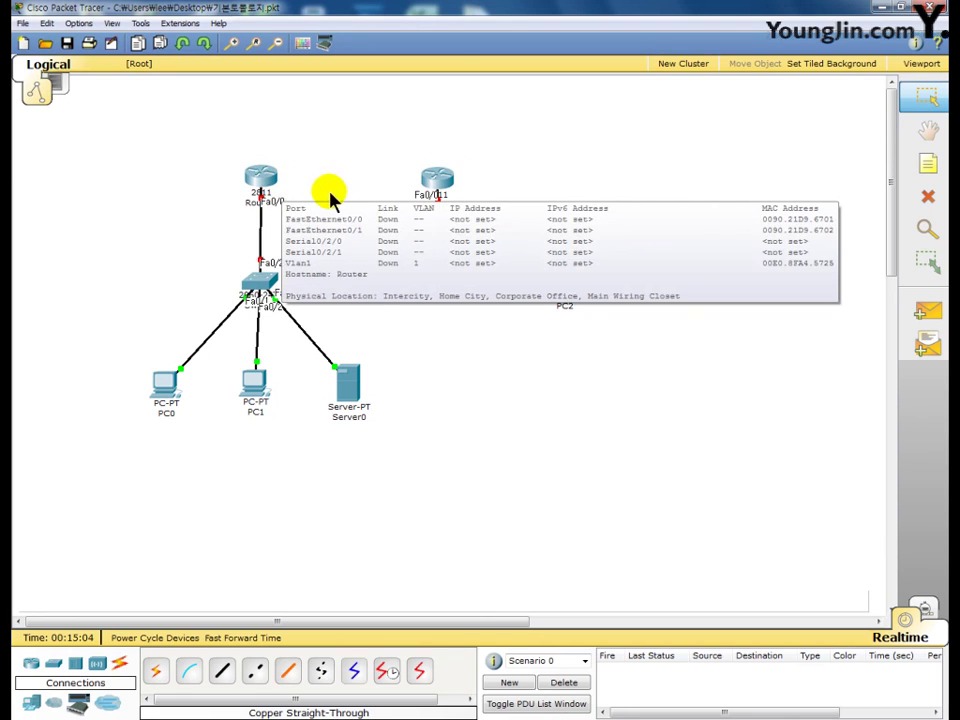
left_click(405, 344)
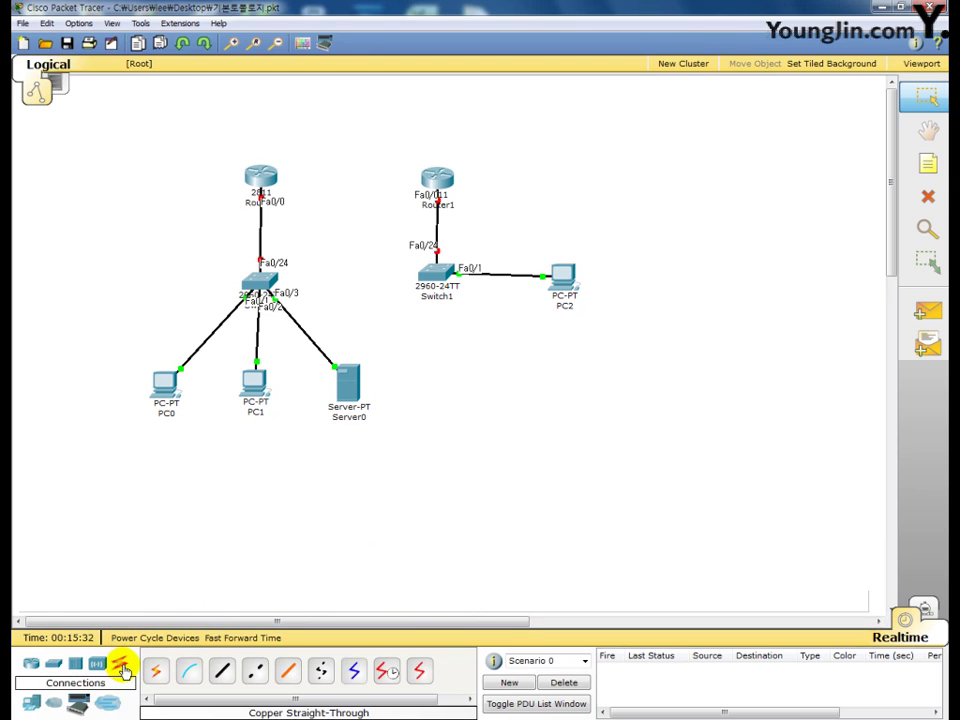
left_click(388, 672)
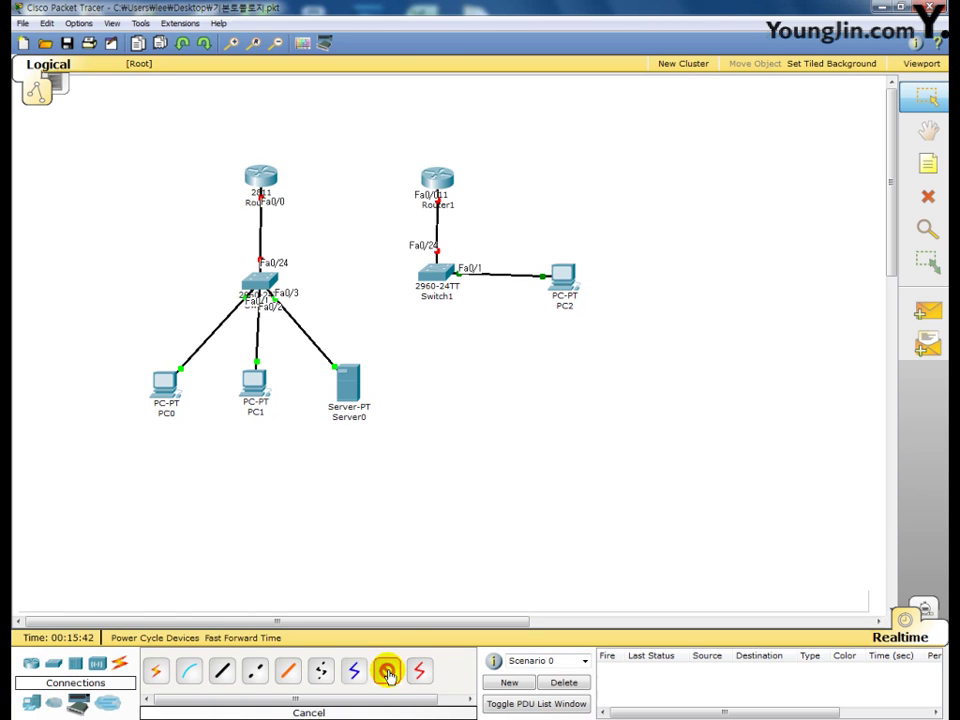
left_click(261, 178)
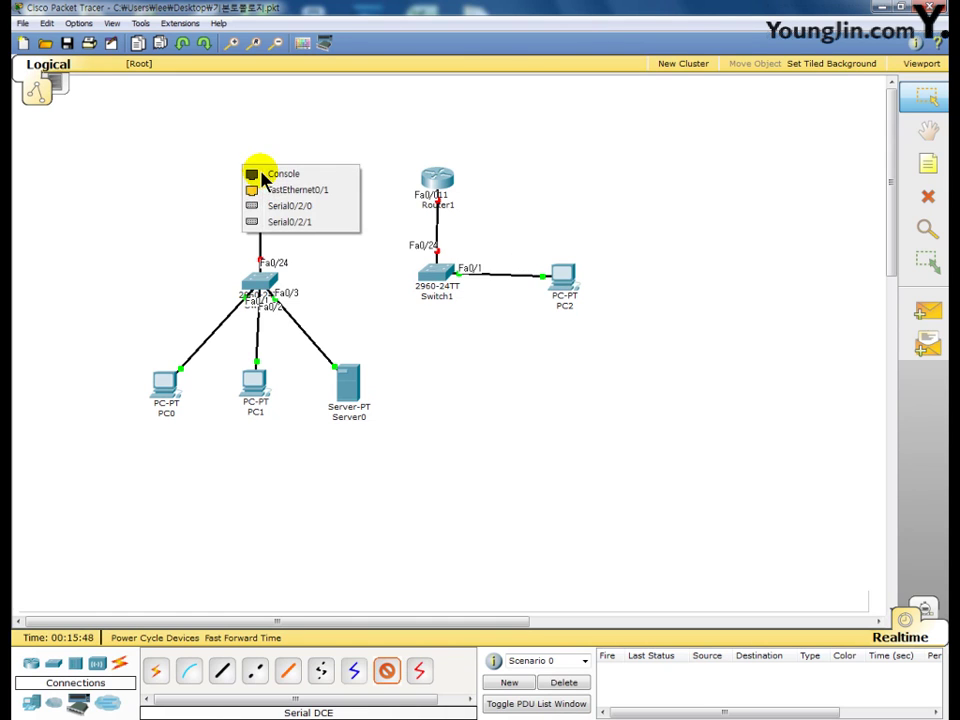
left_click(298, 209)
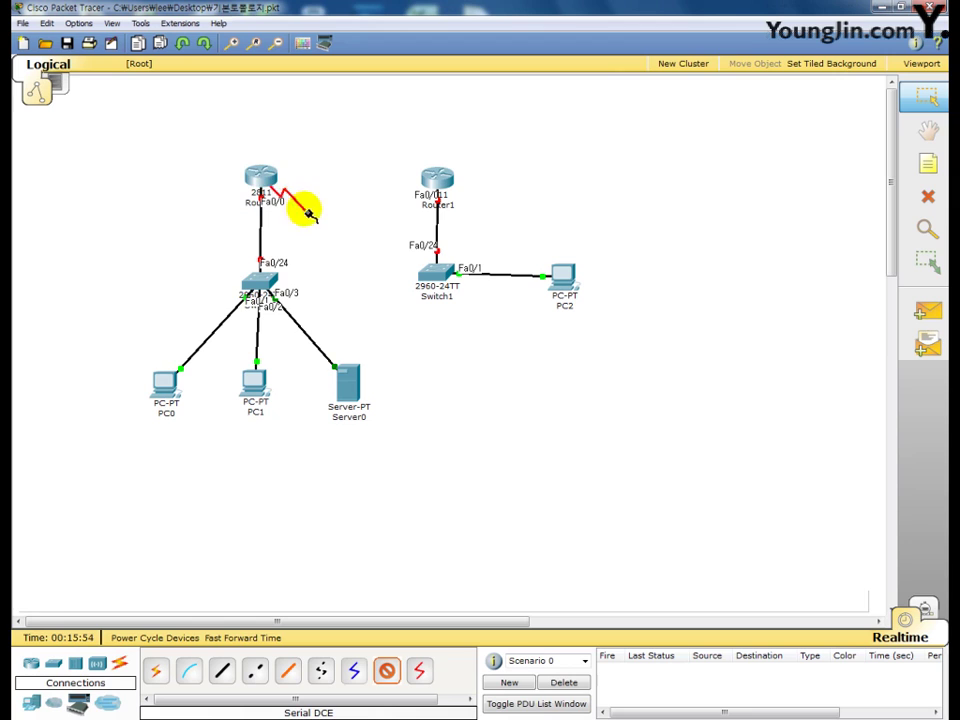
left_click(429, 182)
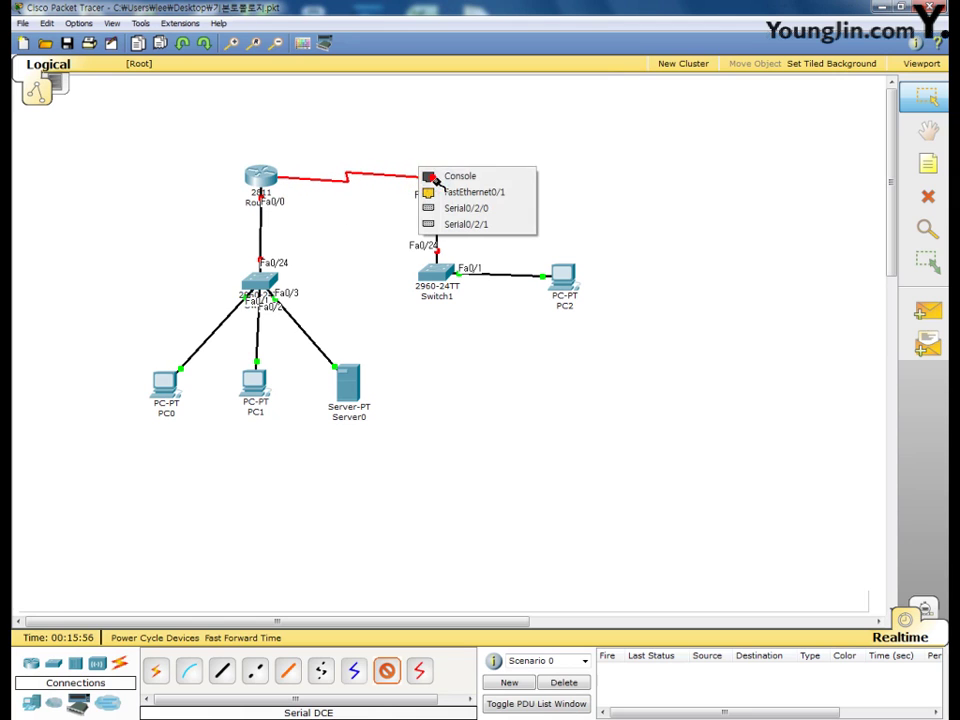
left_click(471, 213)
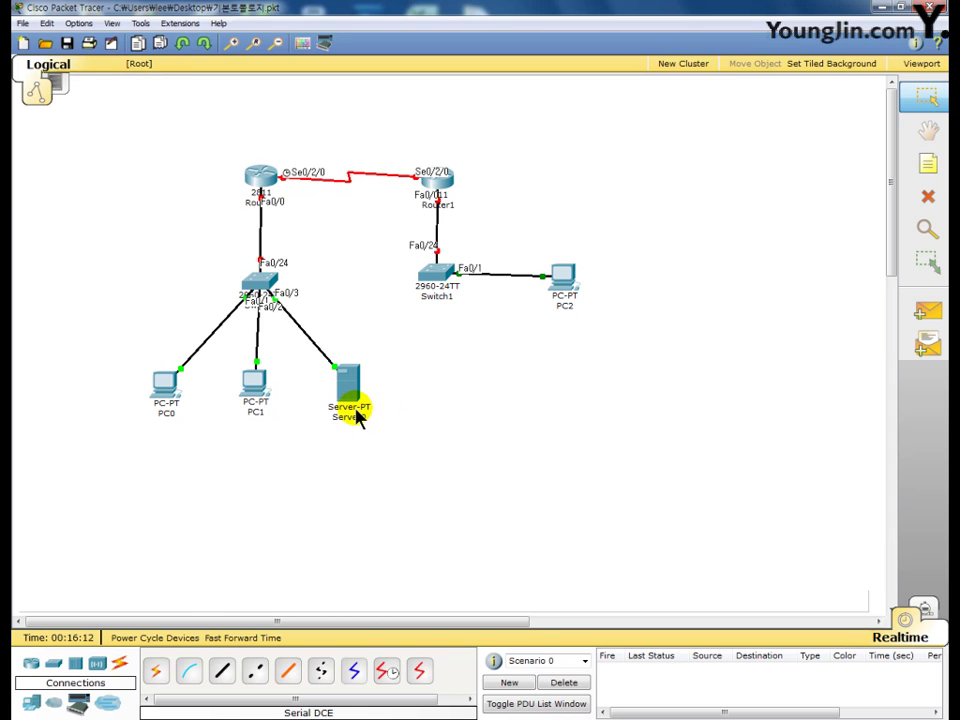
Step: Open the Save As dialog for the current topology file
left_click(22, 23)
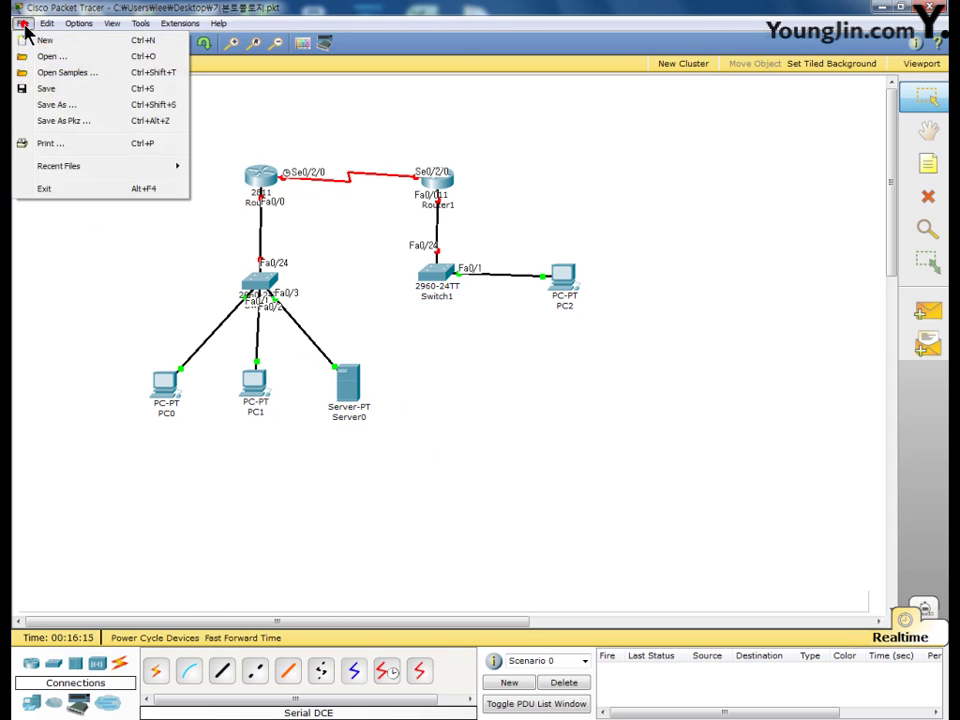
left_click(71, 106)
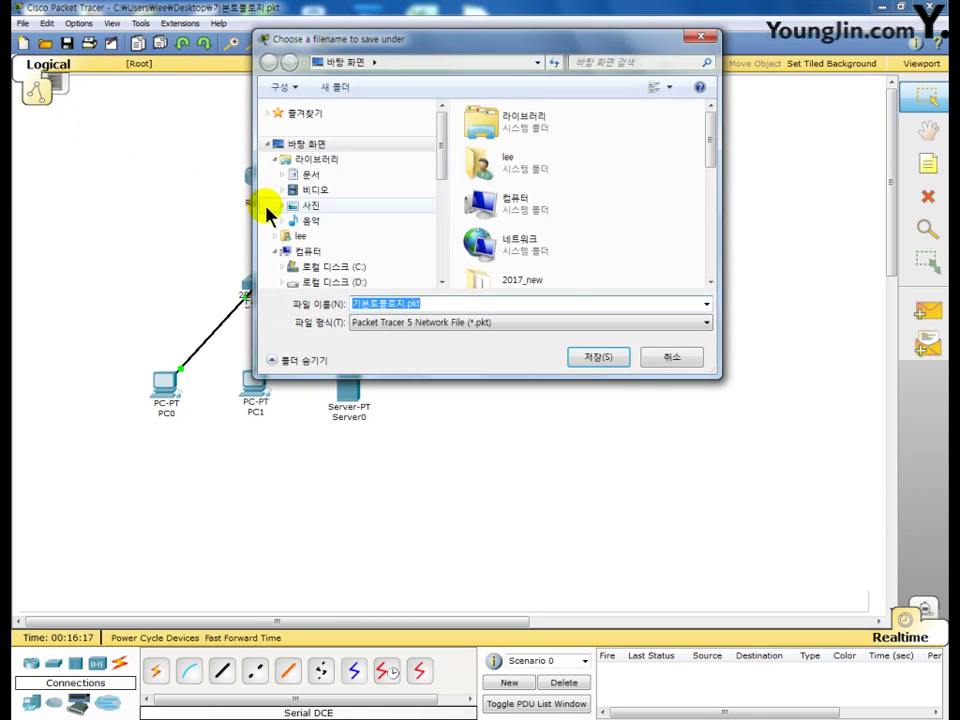